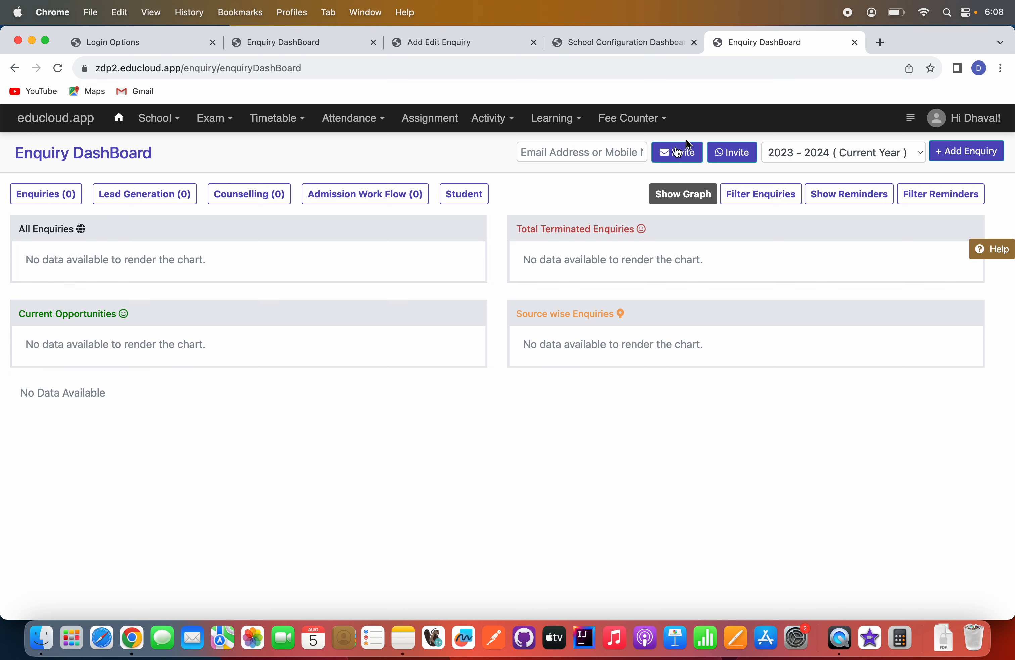
Check the academic year options on the Enquiry DashBoard, and open the School Profile page in a new tab.
click(825, 153)
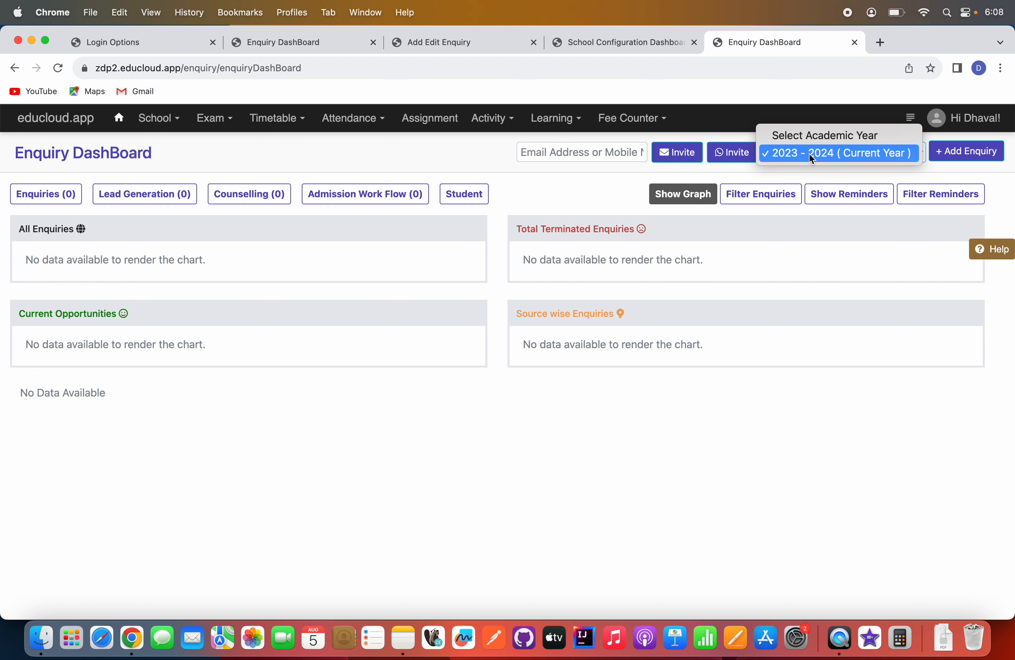
click(773, 362)
click(159, 118)
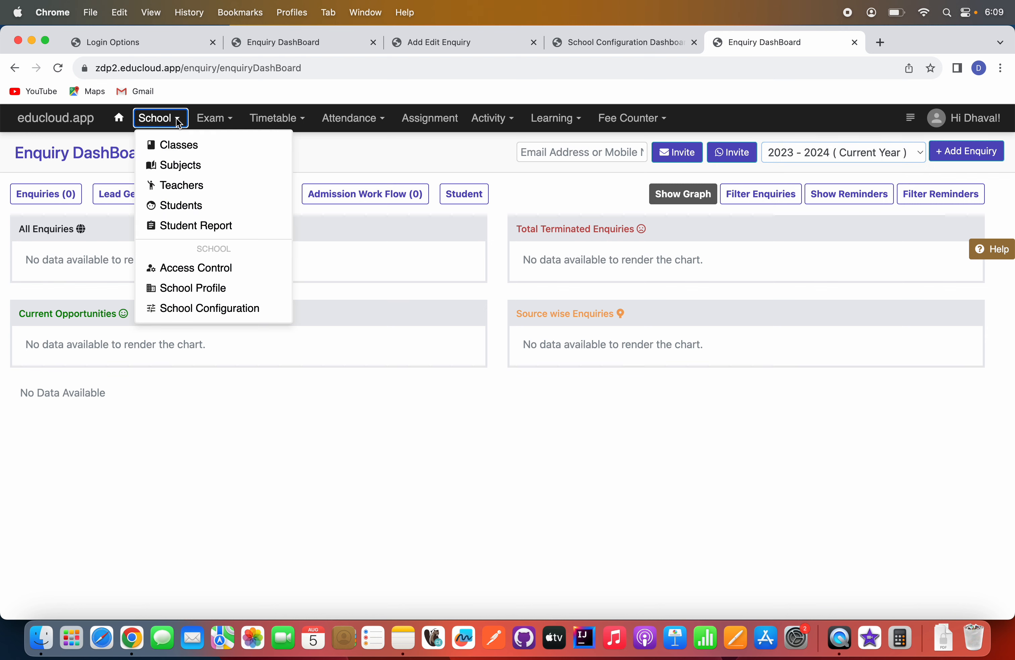
right_click(199, 288)
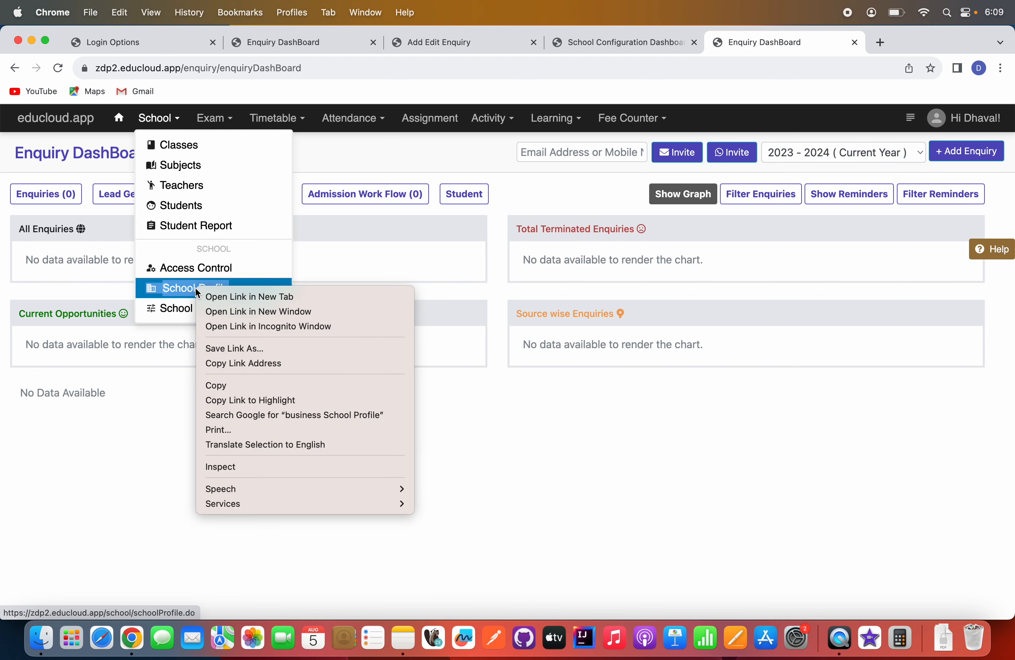
click(235, 296)
click(821, 43)
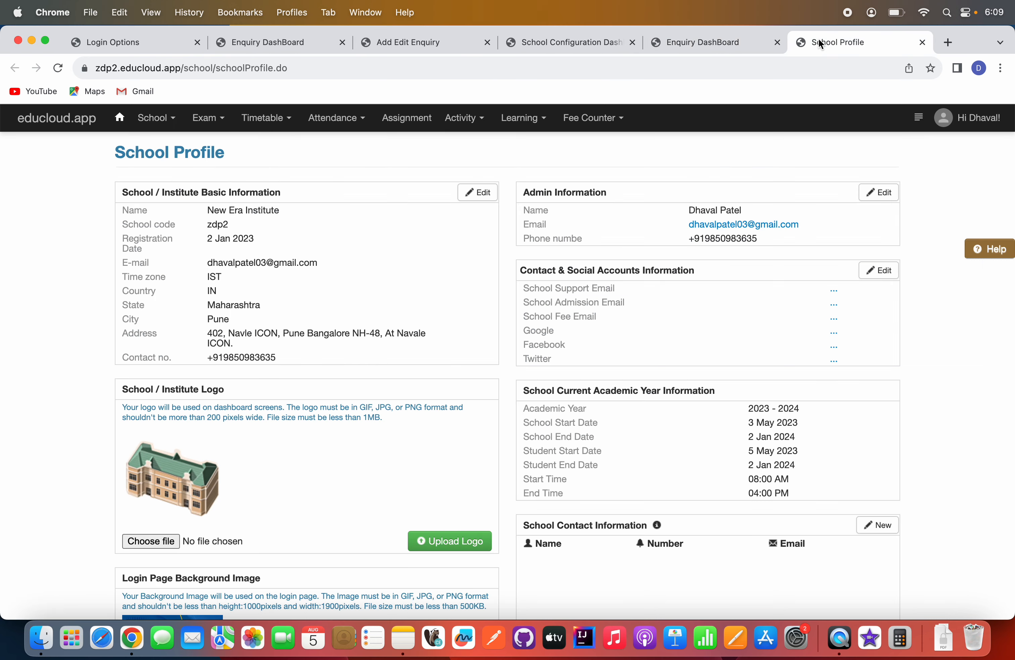
Examine the School Academic Year List, including its form for adding a year and the edit form of the 2023 - 2024 year.
scroll(456, 382, down, 10)
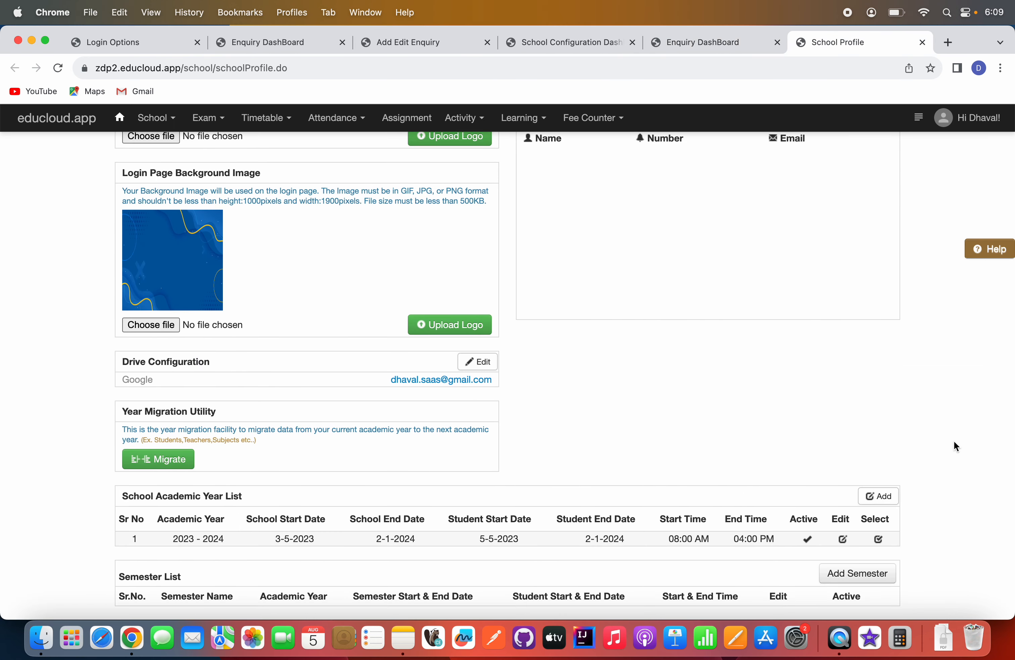
click(876, 497)
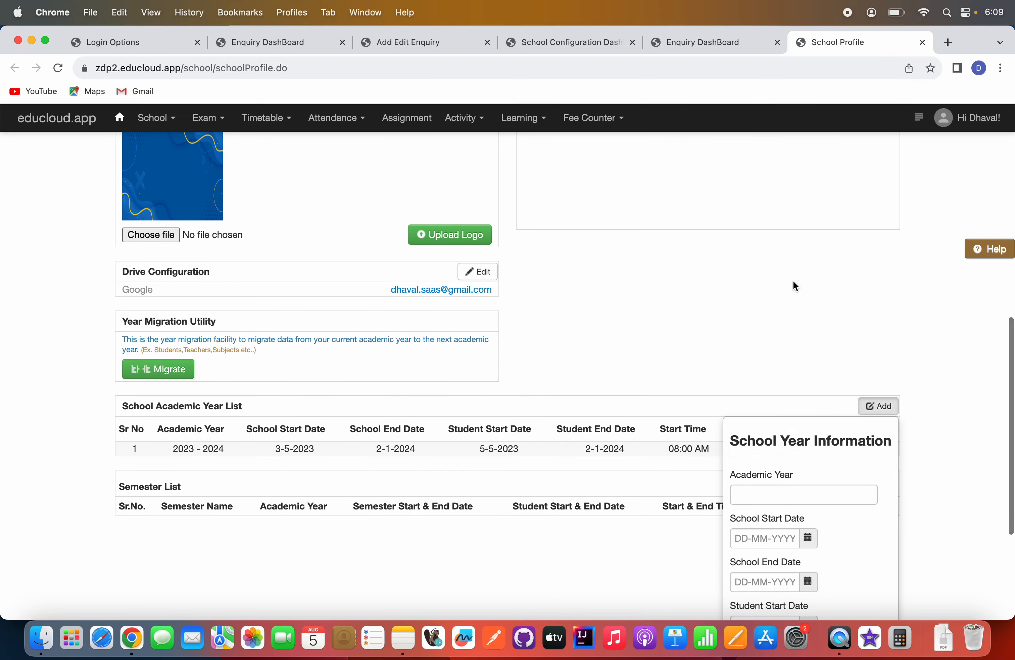
click(796, 291)
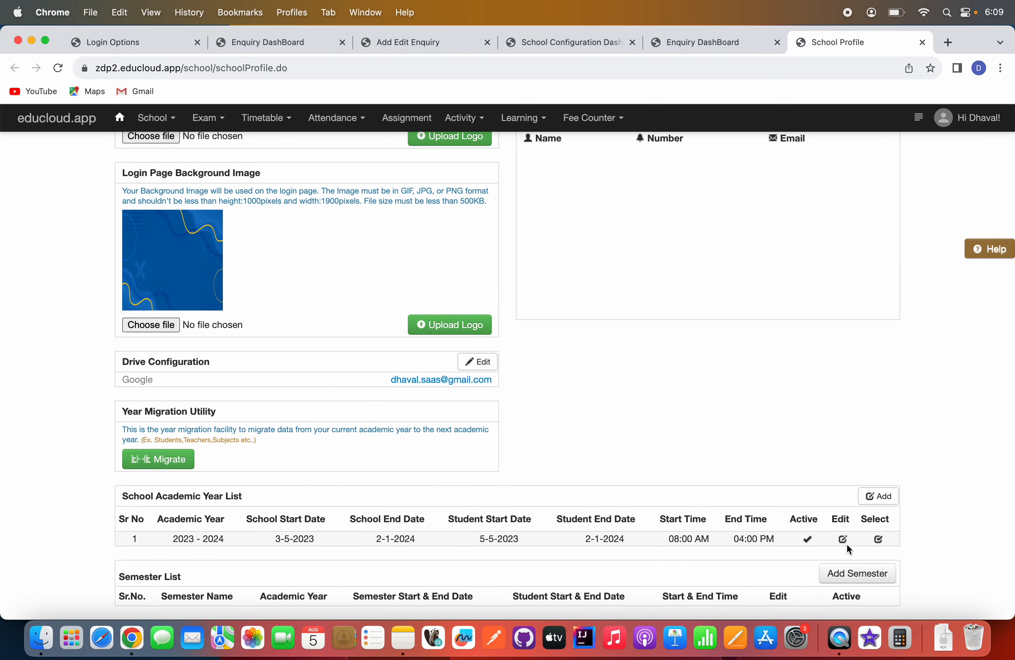
click(844, 541)
scroll(846, 547, down, 6)
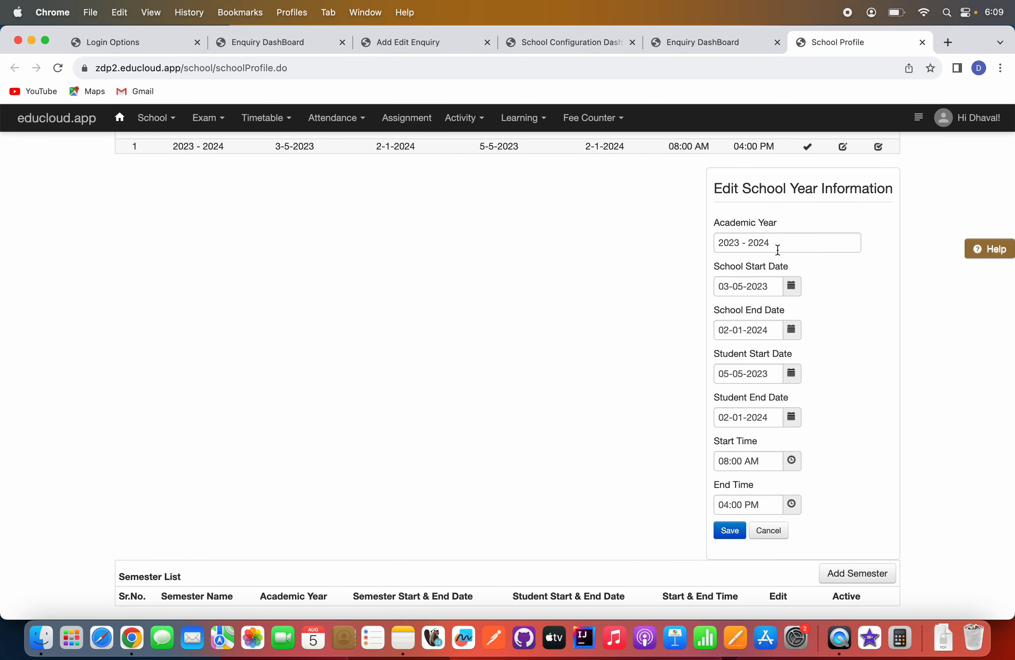
click(782, 240)
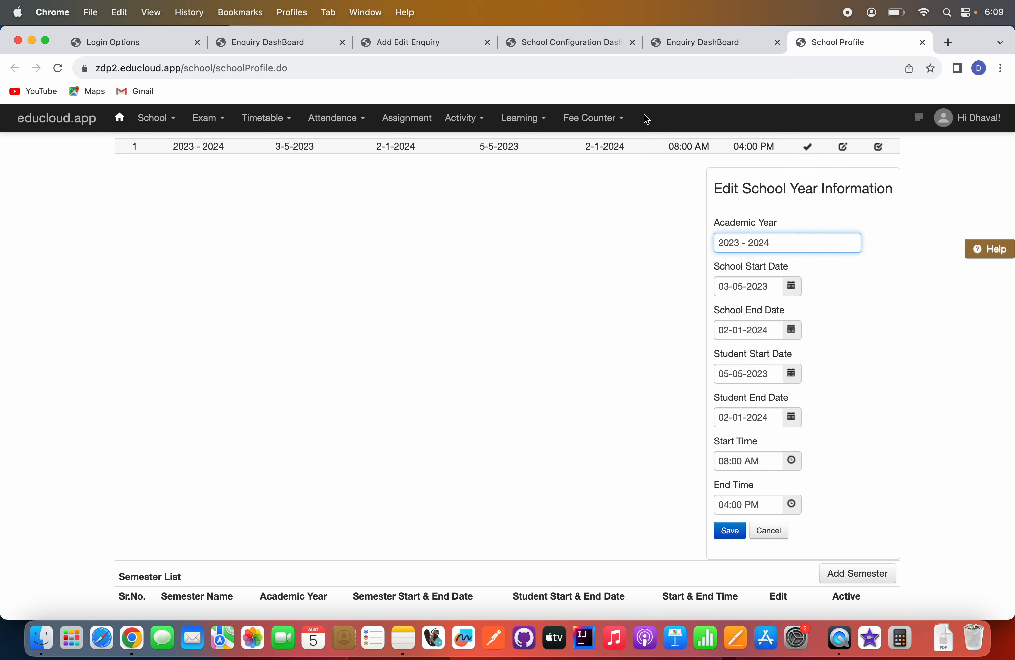
Return to the Enquiry DashBoard and check which academic years can be selected.
click(704, 42)
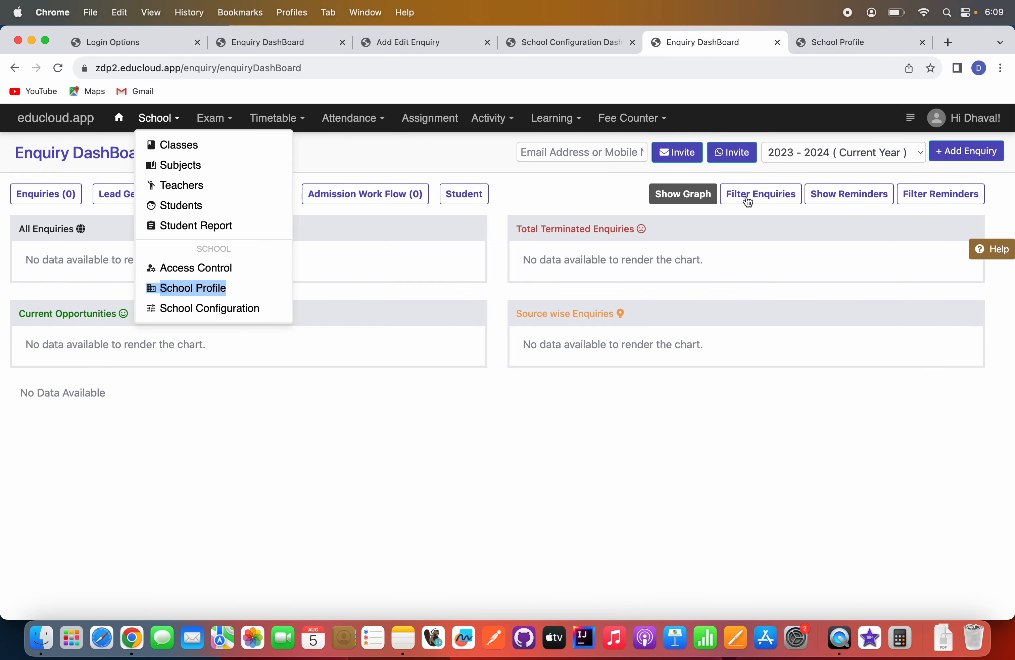
click(812, 443)
click(830, 157)
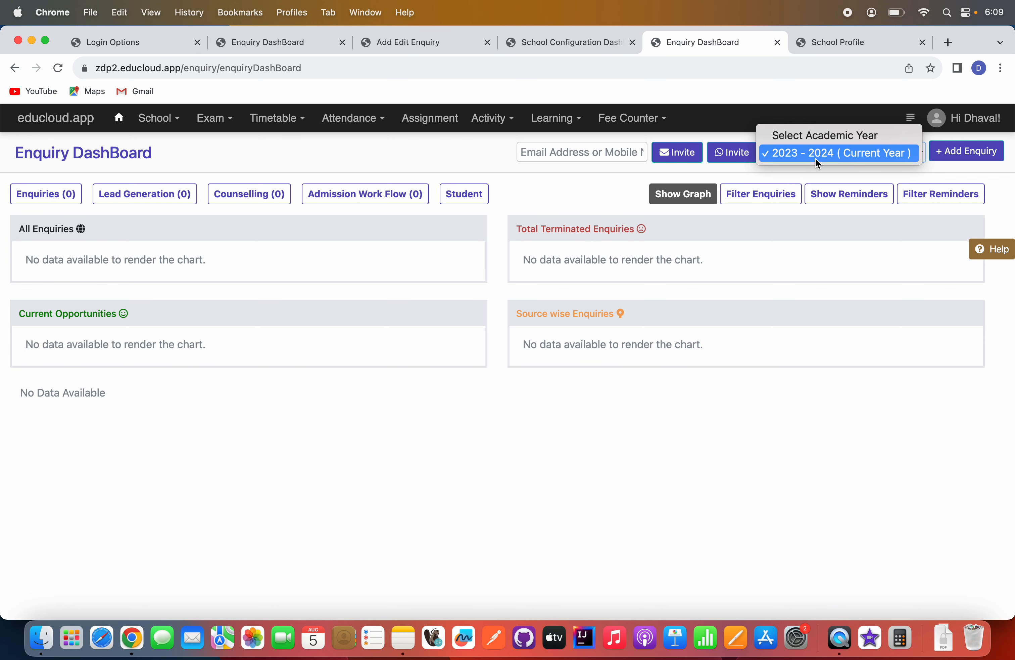
click(787, 398)
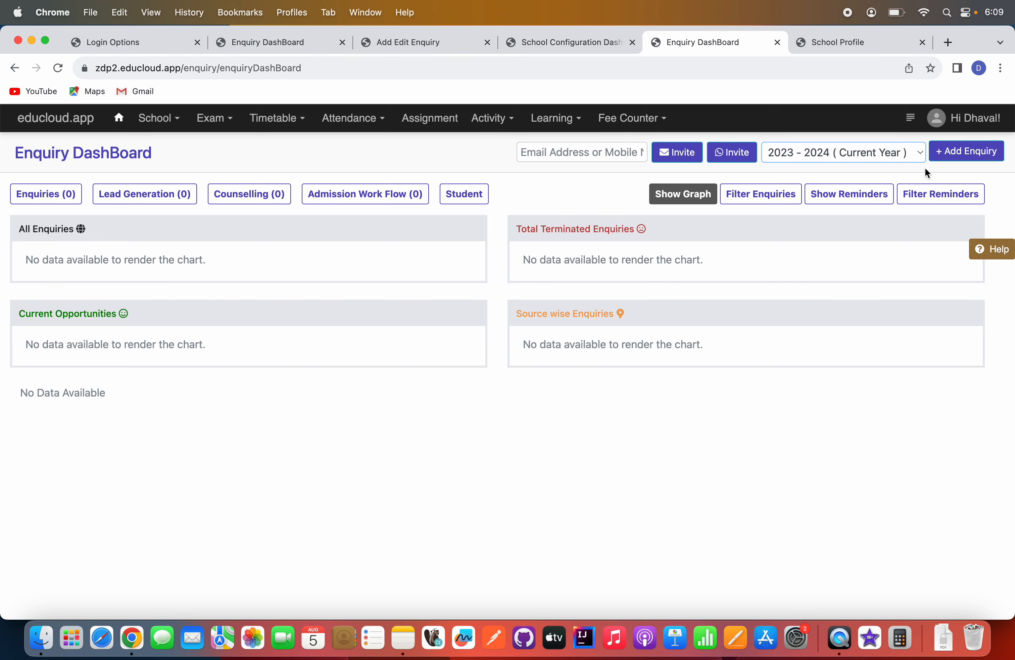
Open a new enquiry form, choose 2023 - 2024 as the enrolment year and check the available courses.
click(967, 150)
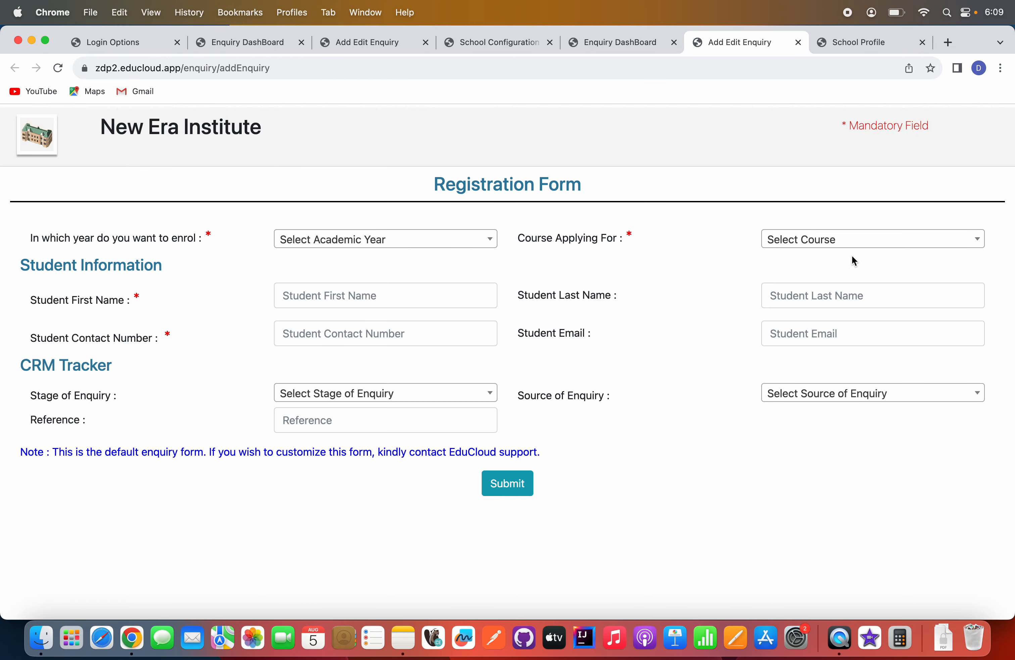
click(429, 241)
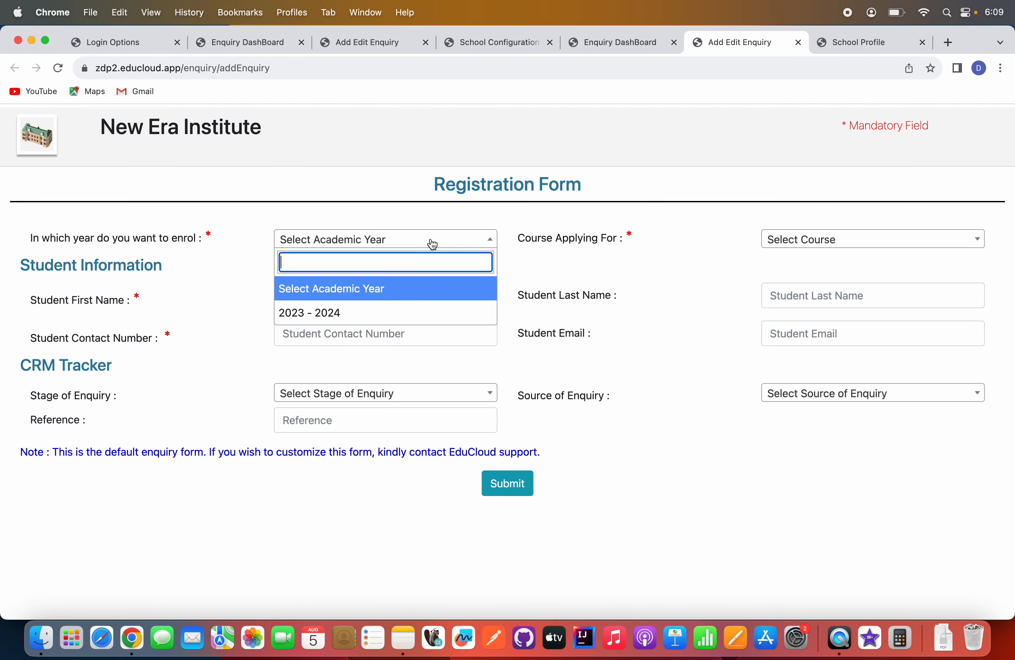
click(328, 320)
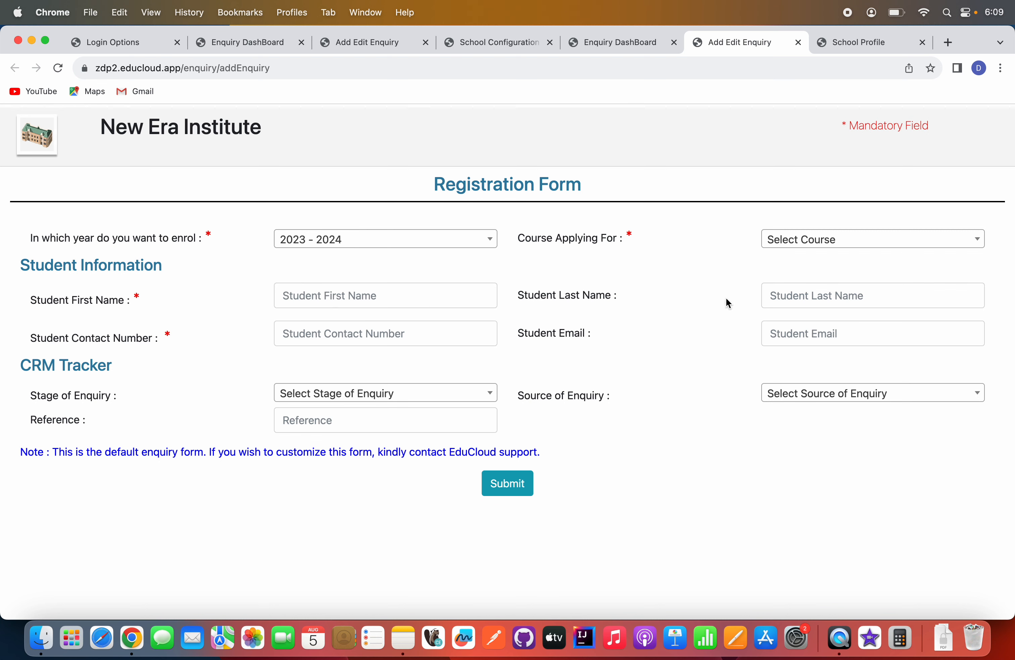
click(840, 245)
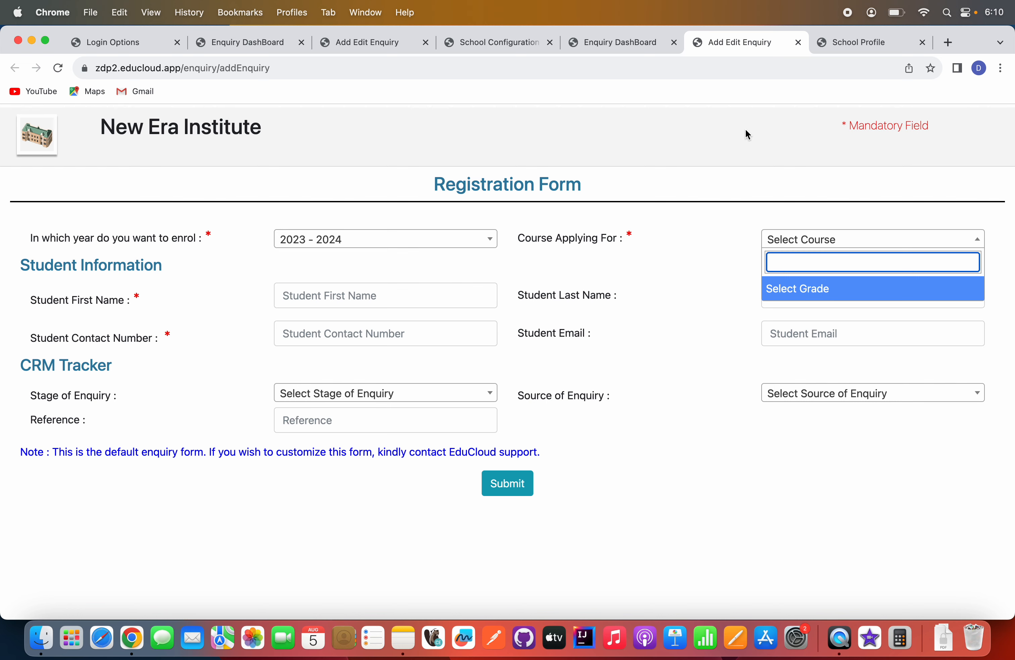
Go back to the Enquiry DashBoard's tab and open the Grade/Course Configuration of the school configuration.
click(613, 42)
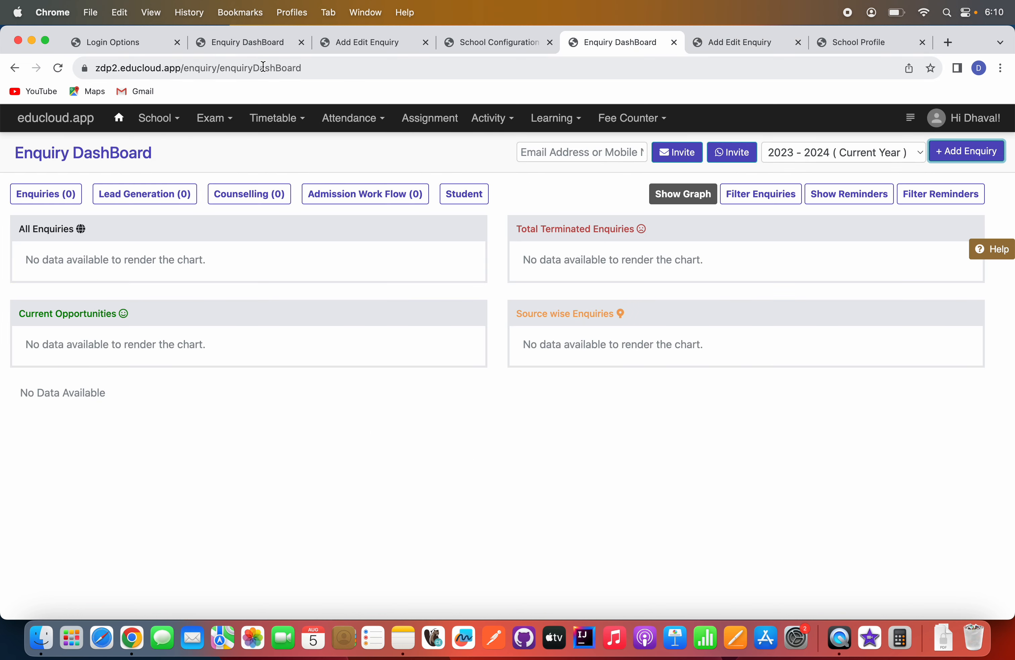
click(177, 124)
click(215, 307)
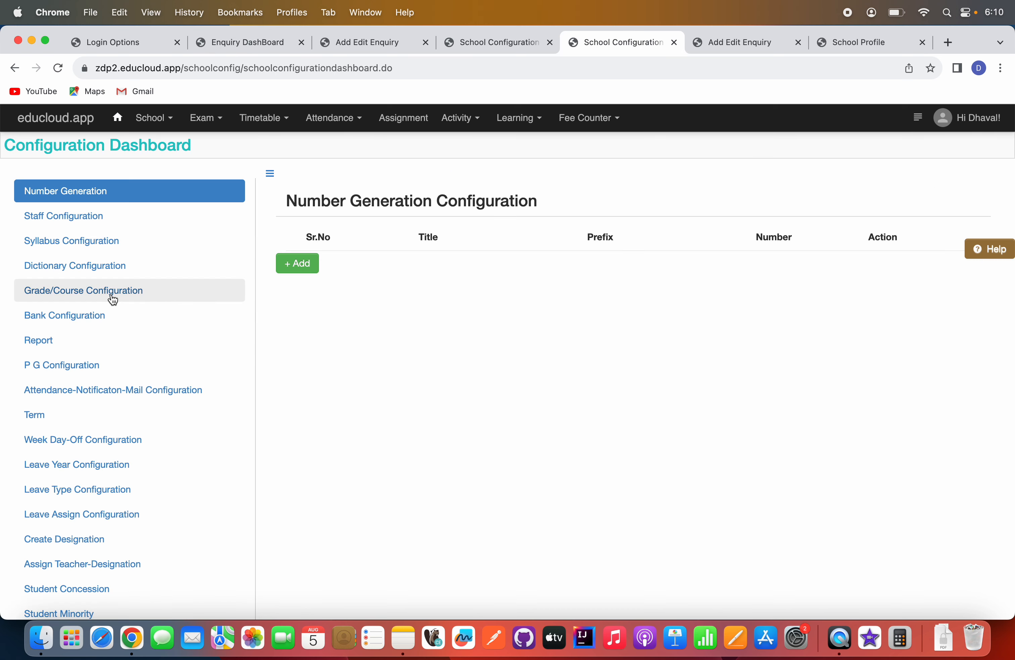
click(113, 299)
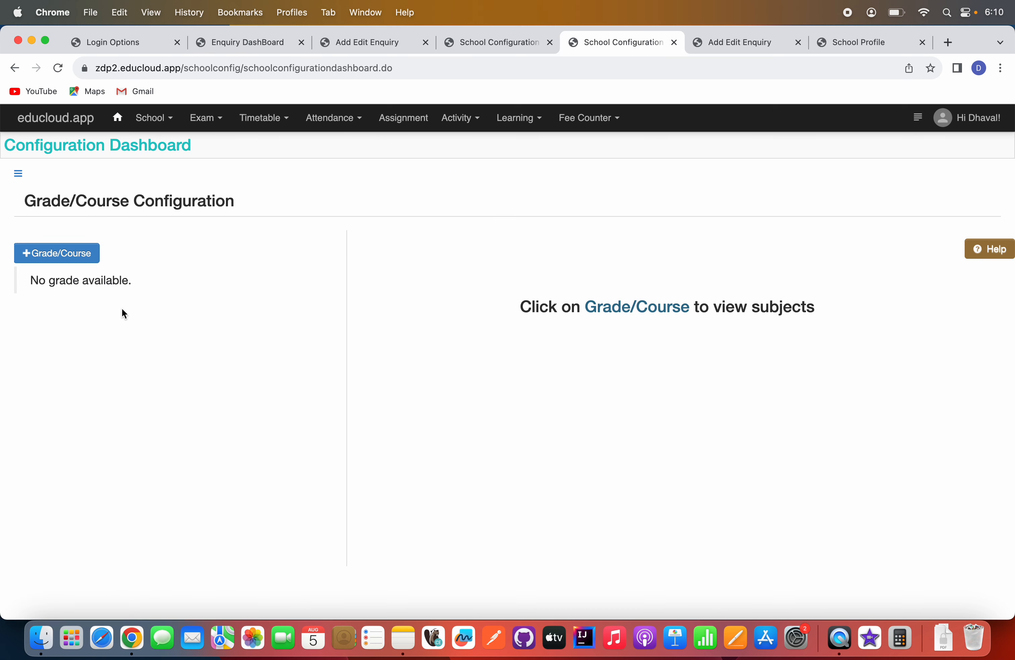
Add a grade/course named B.com with the level Year1.
click(69, 256)
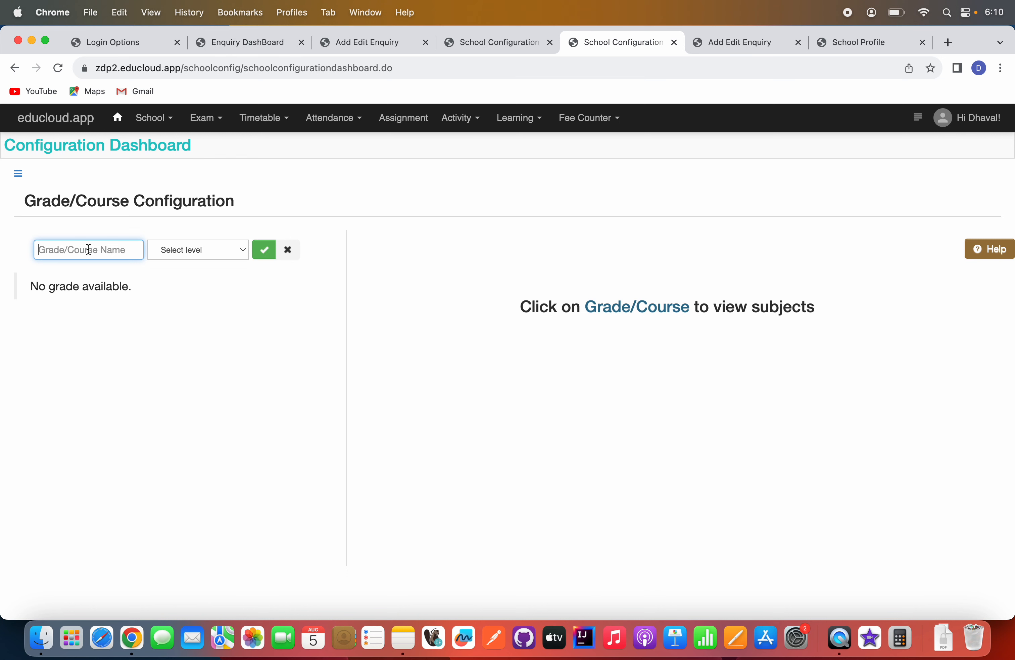
click(89, 249)
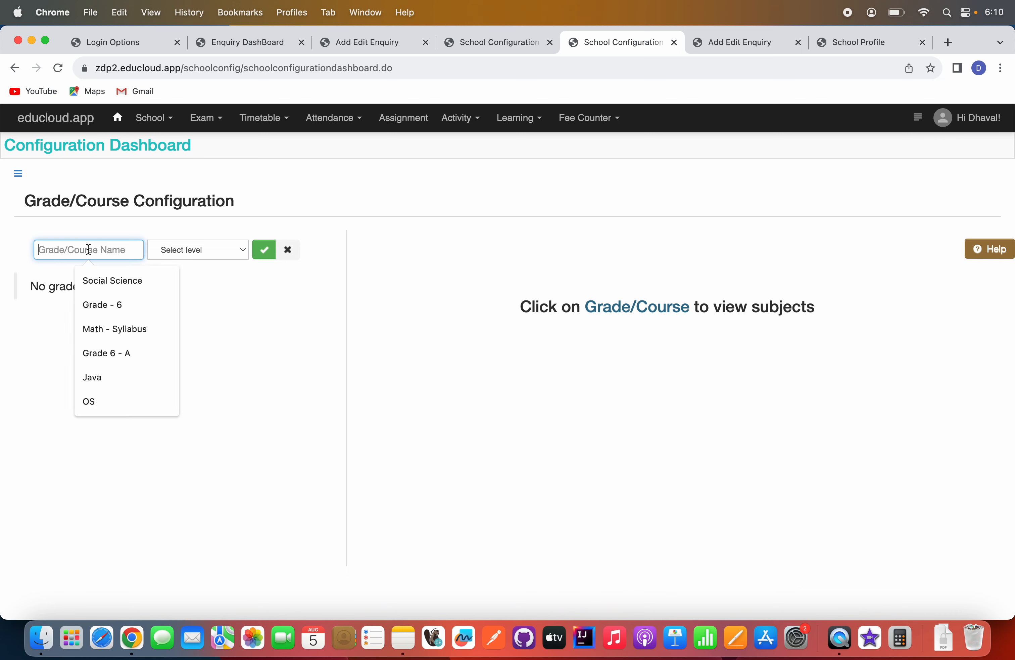
click(199, 250)
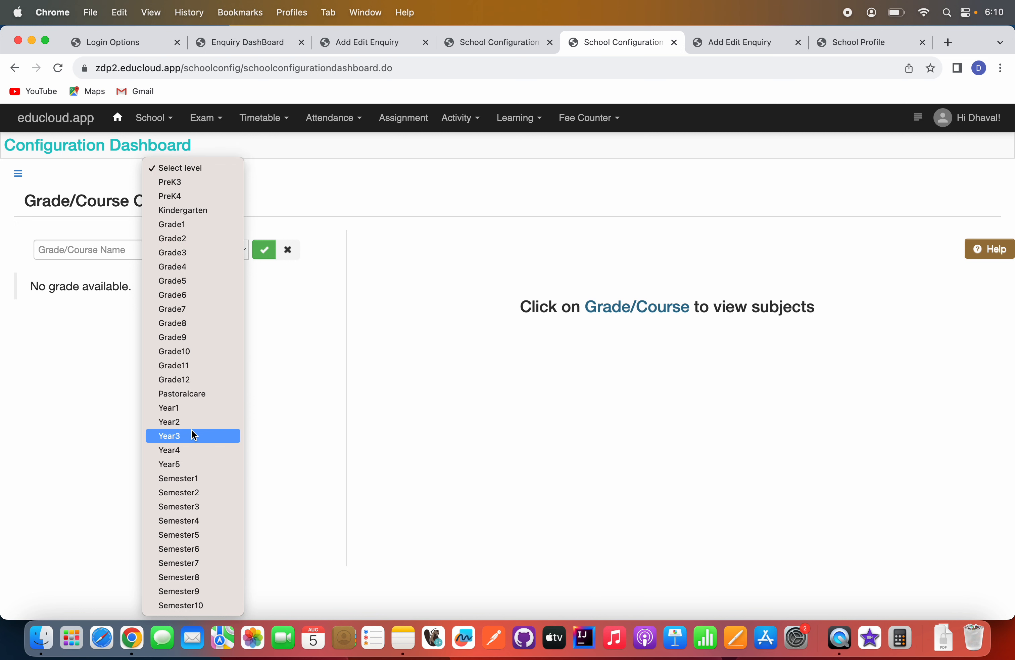
click(287, 394)
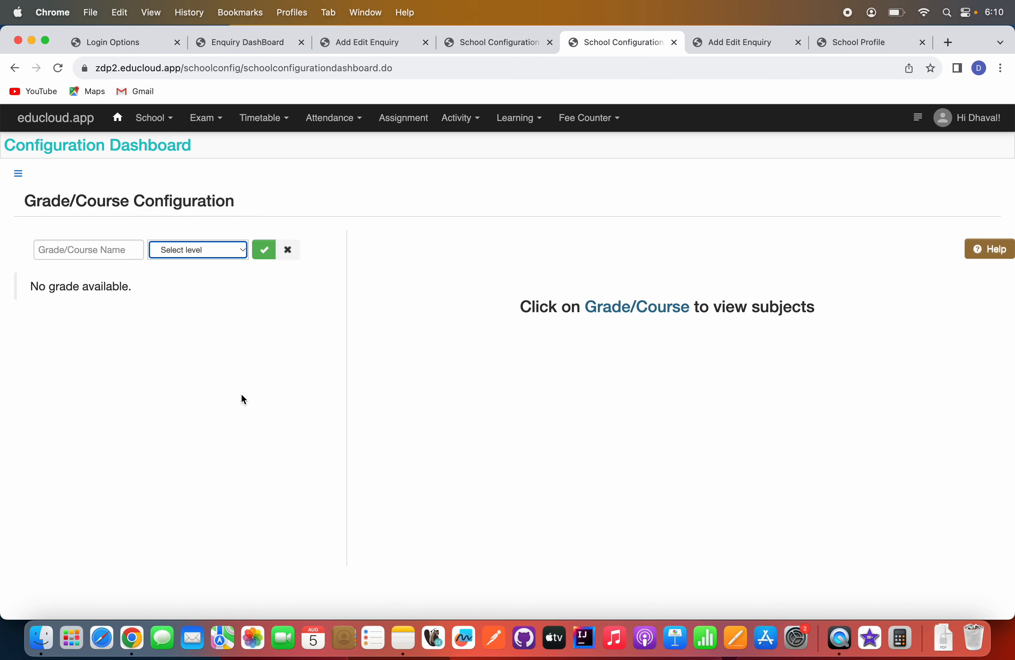
click(85, 247)
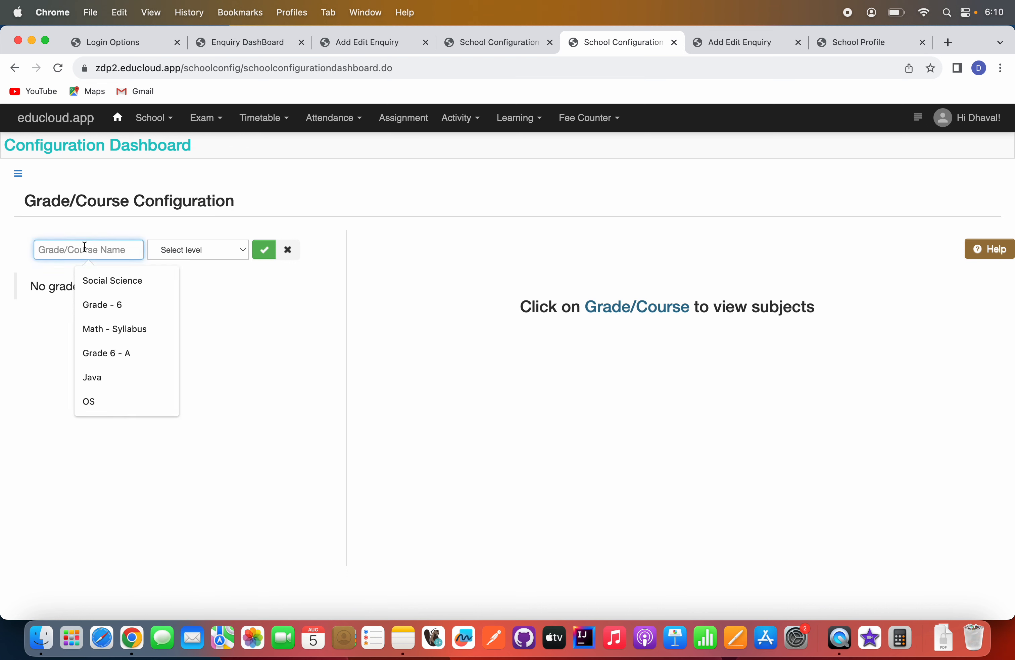
text(Gra)
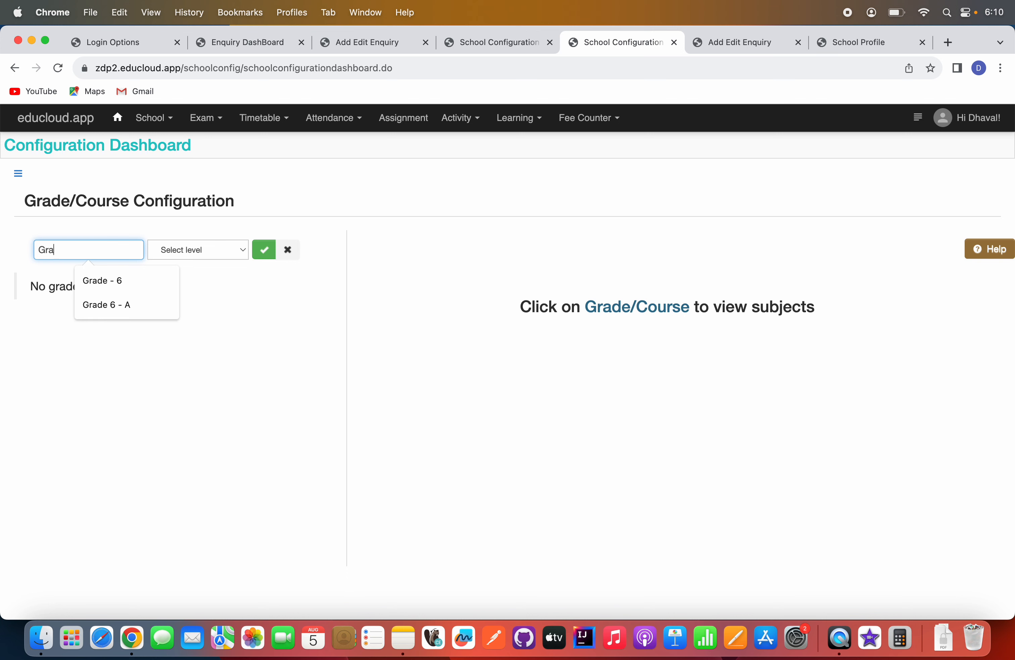
key(BackSpace)
key(BackSpace)
key(BackSpace)
text(B.com)
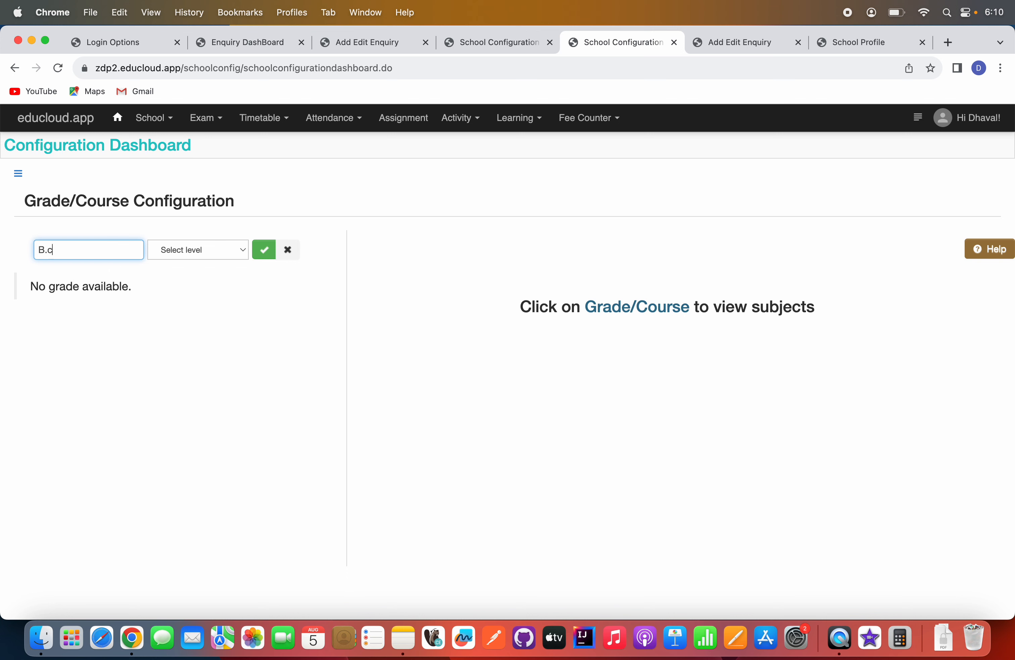
click(210, 252)
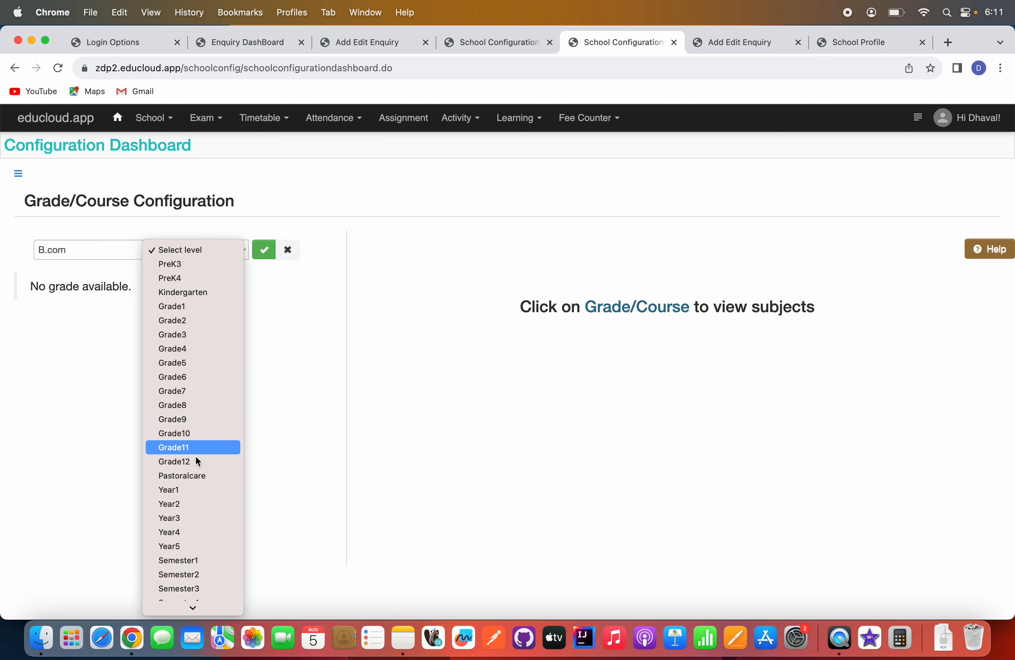
click(179, 489)
click(264, 256)
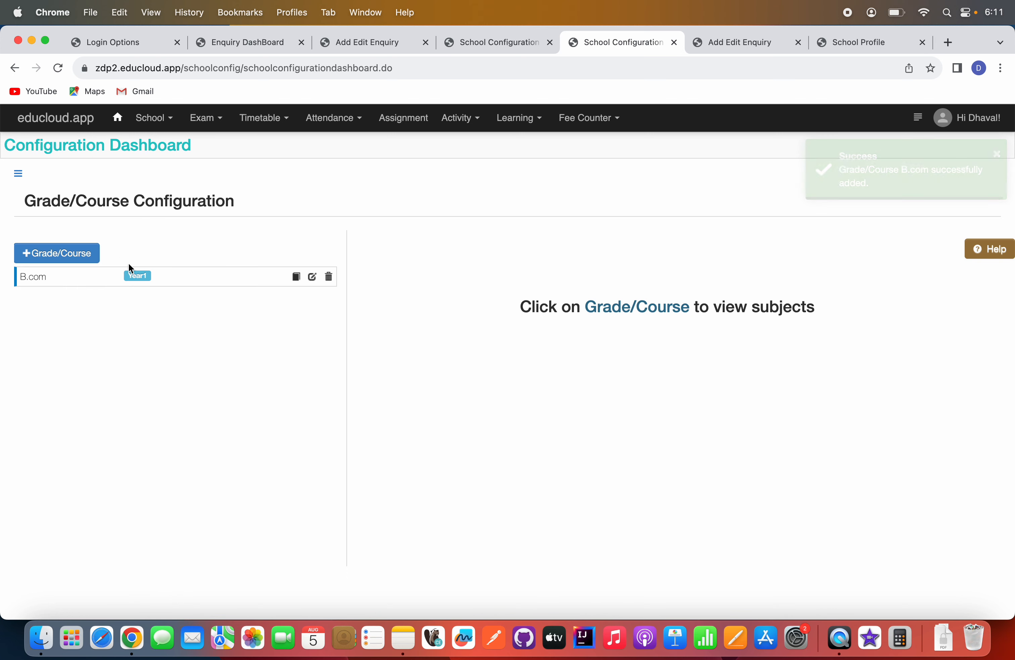
Add a second grade/course named BBA with the level Year1.
click(77, 255)
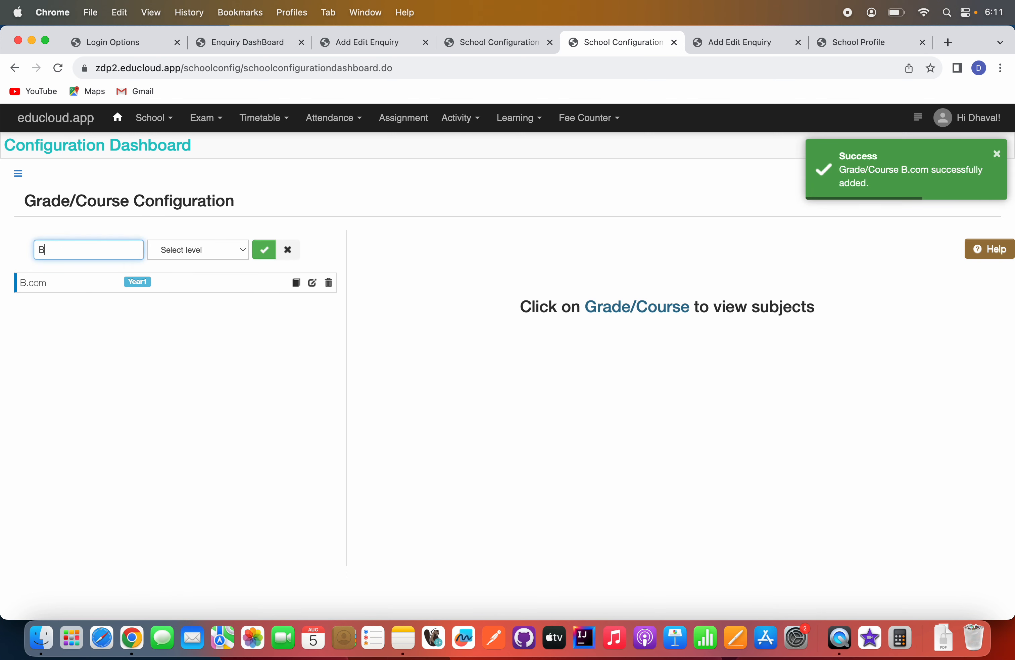
text(BBA)
click(190, 254)
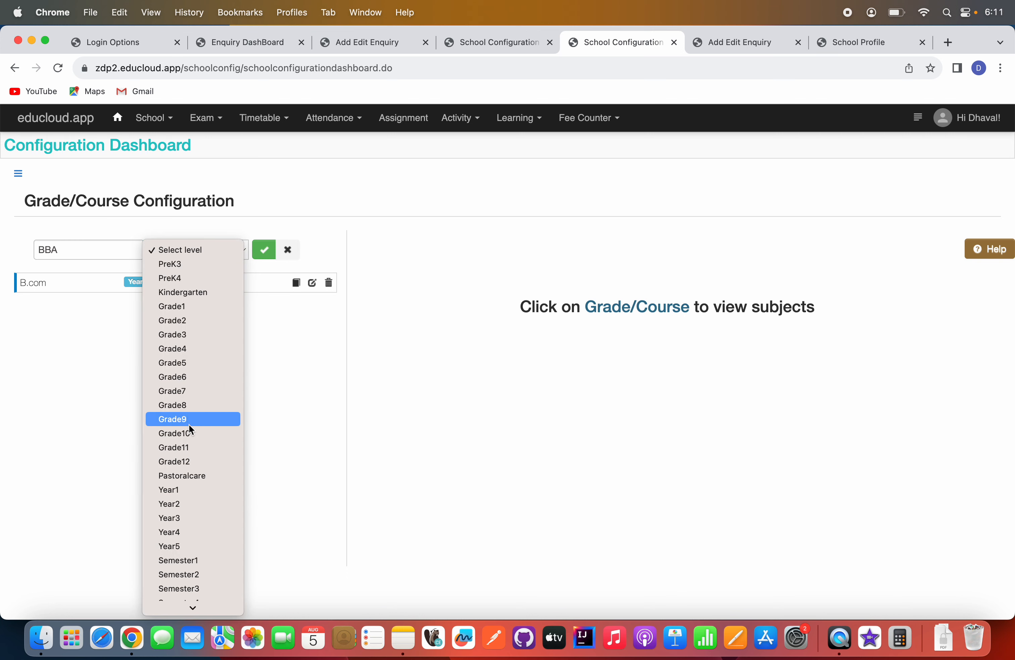
click(186, 489)
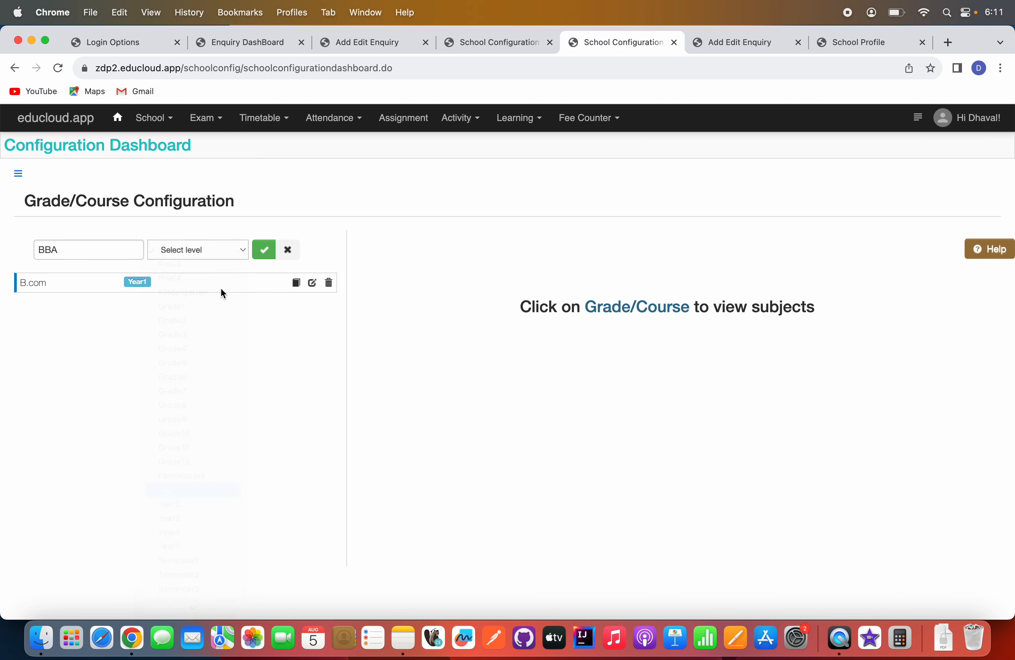
click(265, 251)
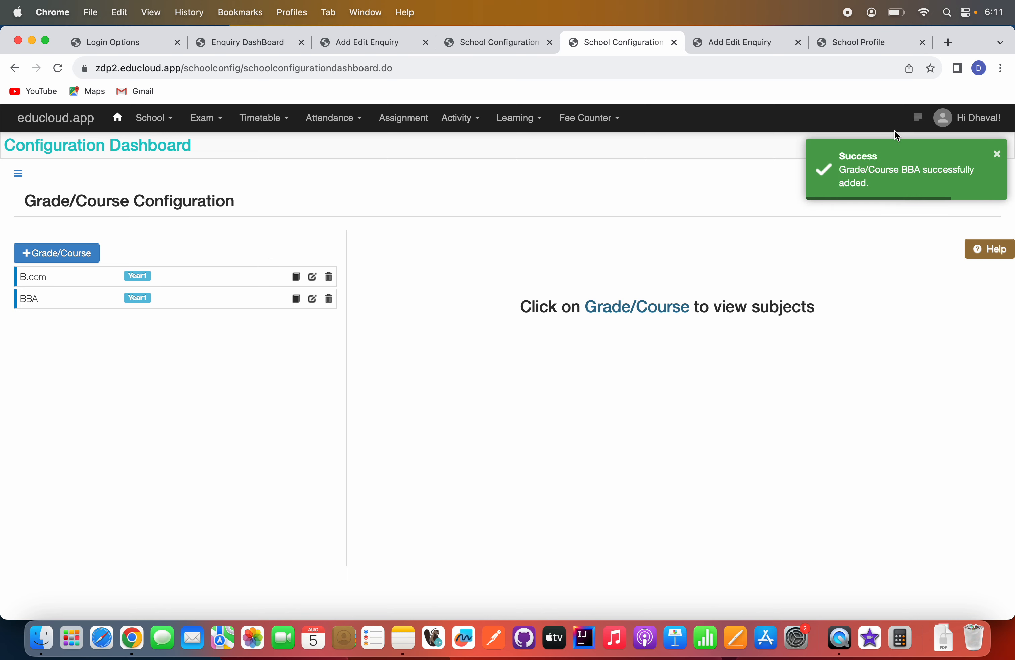
Return to the Enquiry DashBoard and start a new enquiry form with 2023 - 2024 as the enrolment year.
click(918, 117)
click(684, 154)
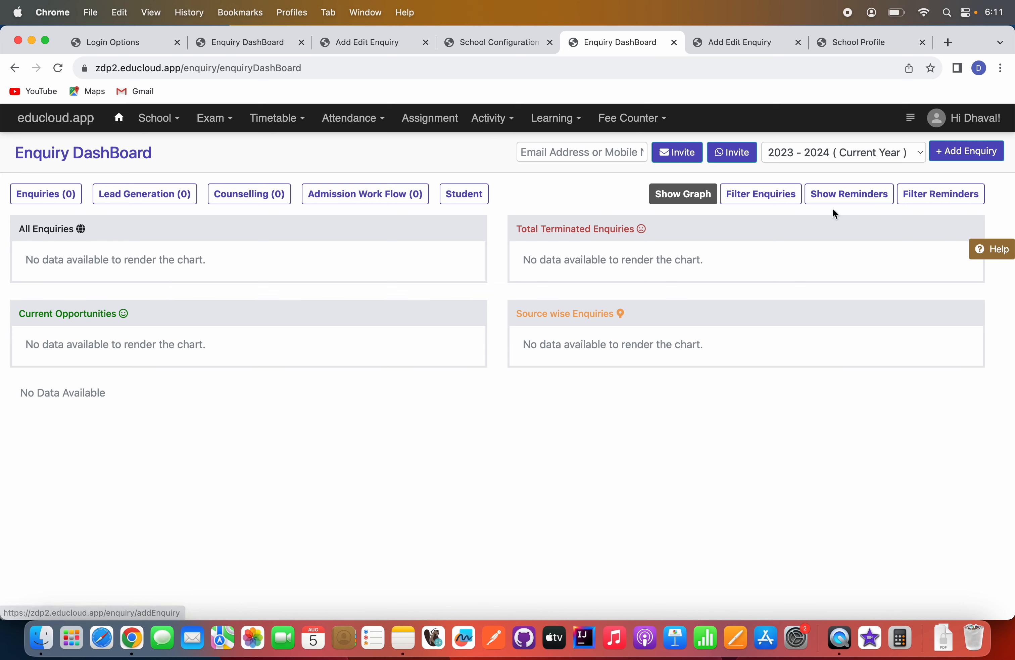
click(970, 153)
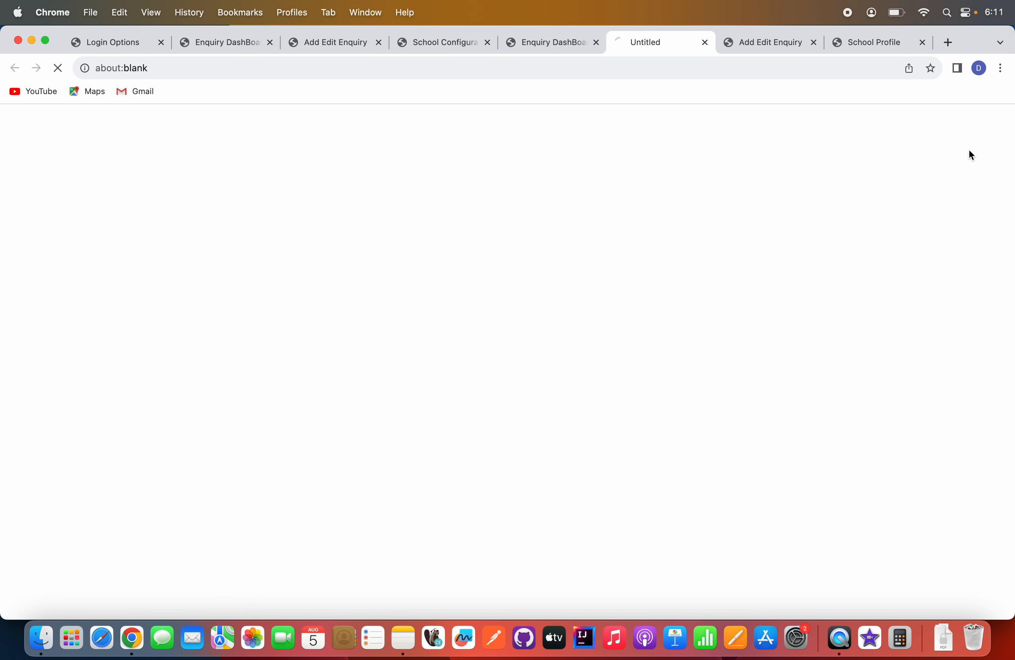
click(369, 239)
click(357, 317)
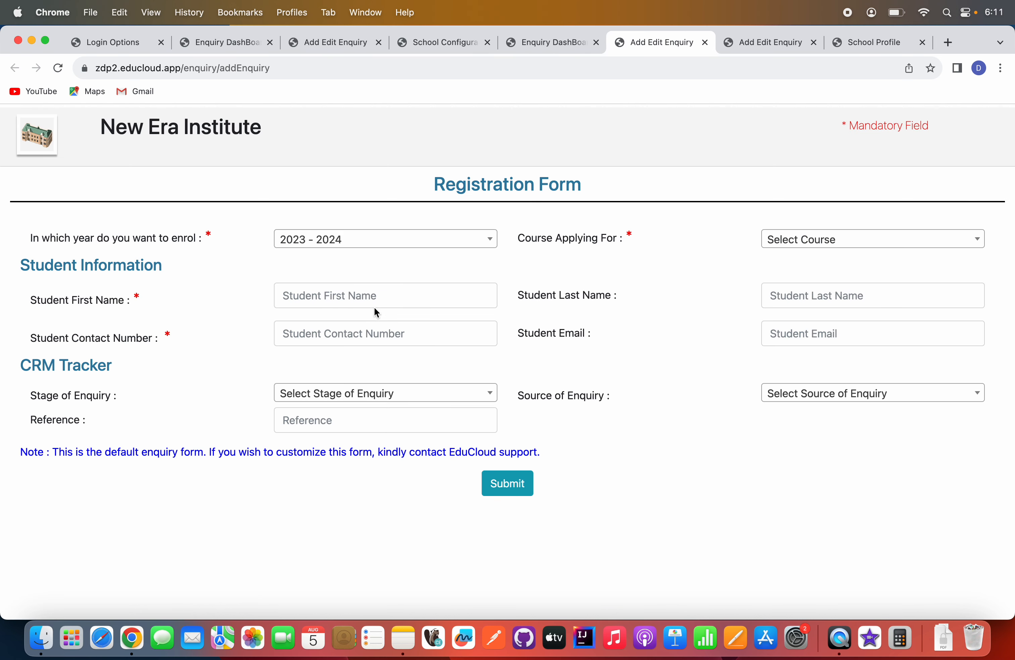
Review the courses offered for 2023 - 2024 and the student information fields in the registration form.
click(806, 236)
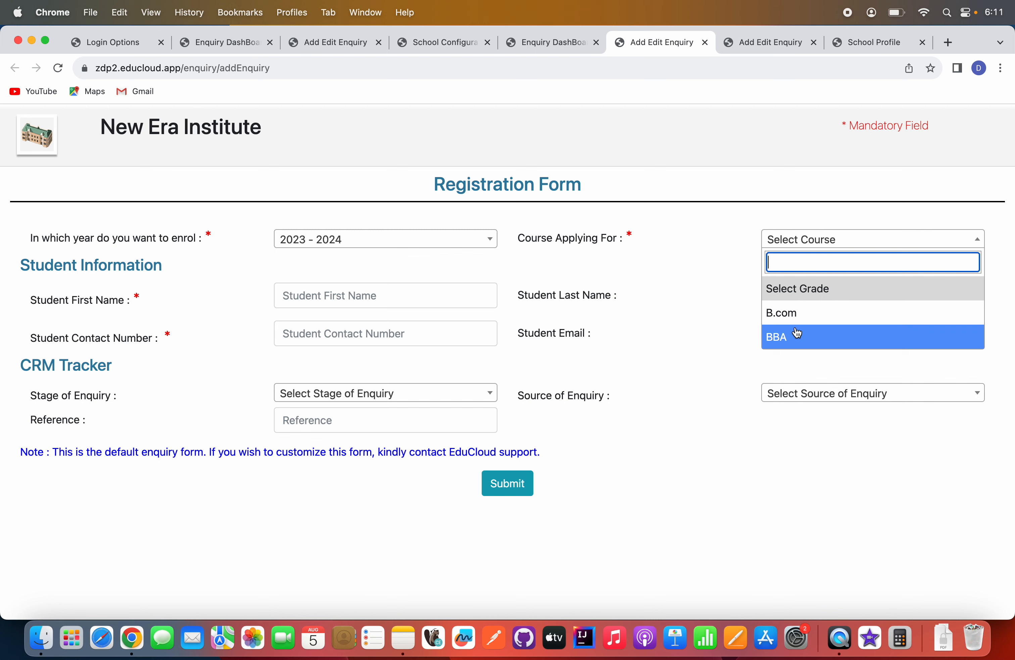
click(740, 497)
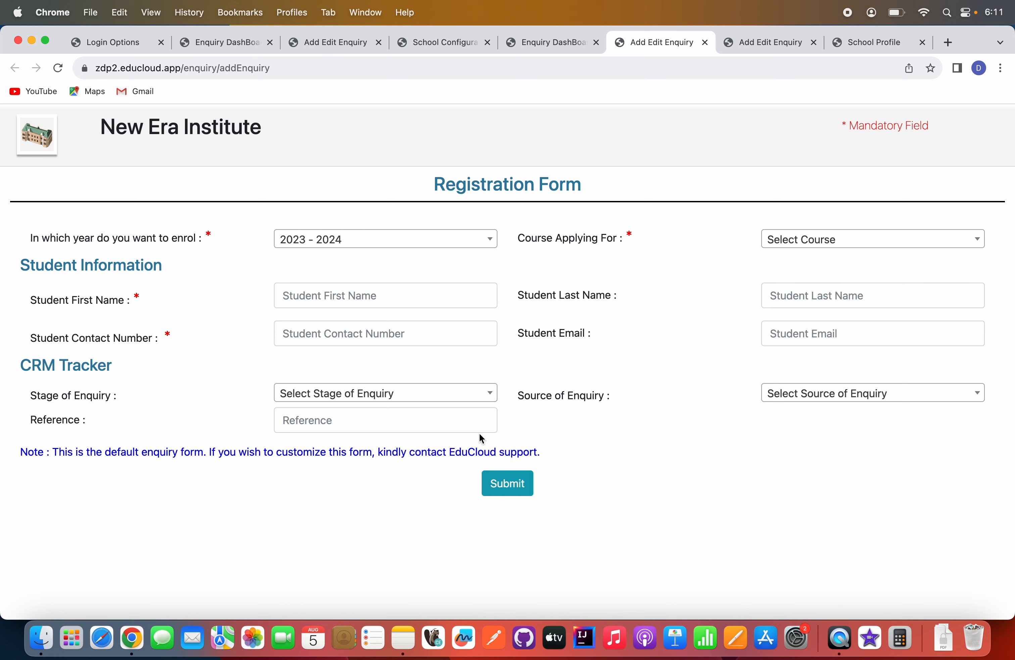
click(341, 300)
click(338, 311)
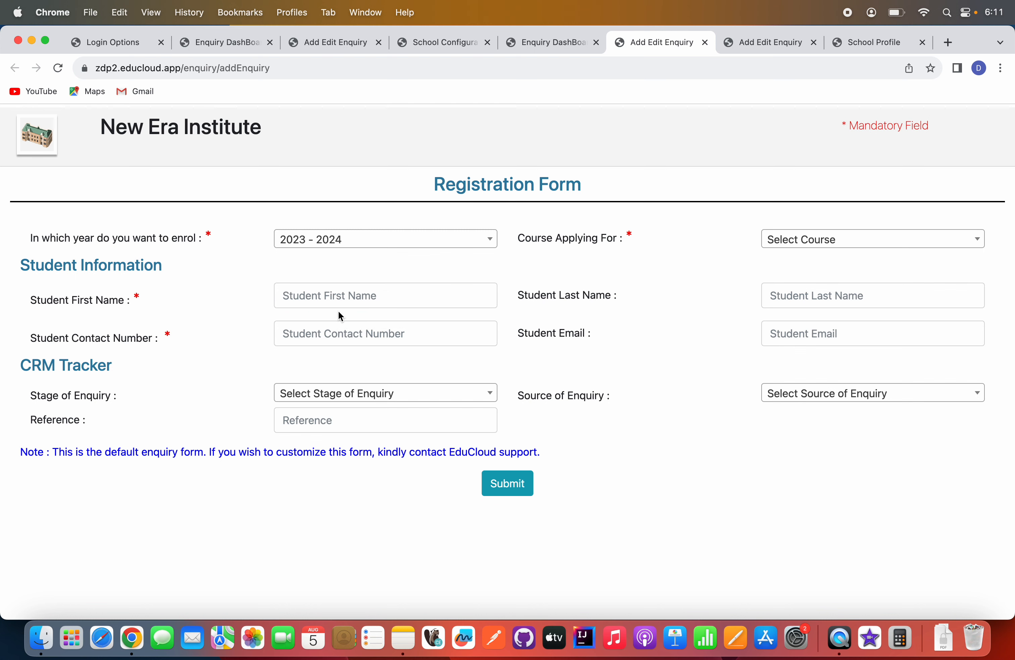
click(294, 333)
click(799, 337)
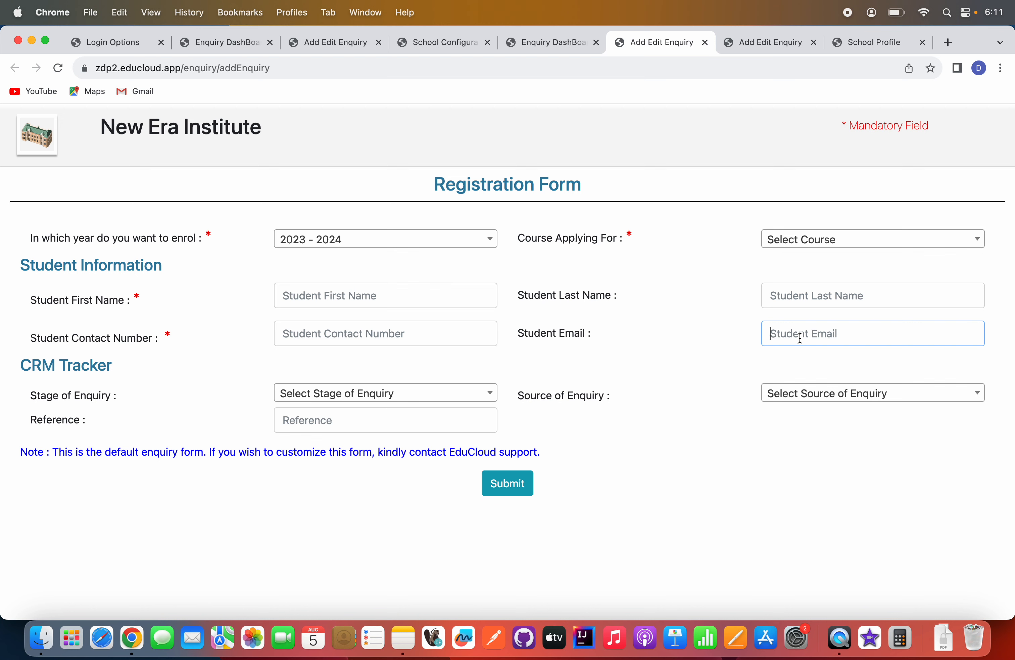
click(803, 299)
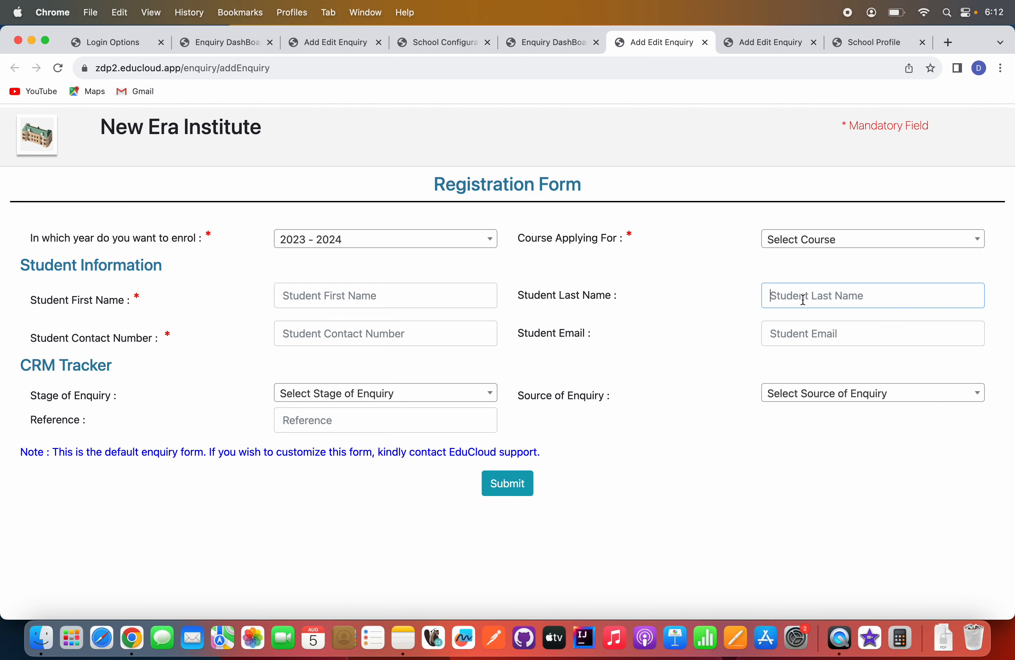
Open another blank enquiry form from the Enquiry DashBoard and look over the dashboard's invitation field.
click(548, 41)
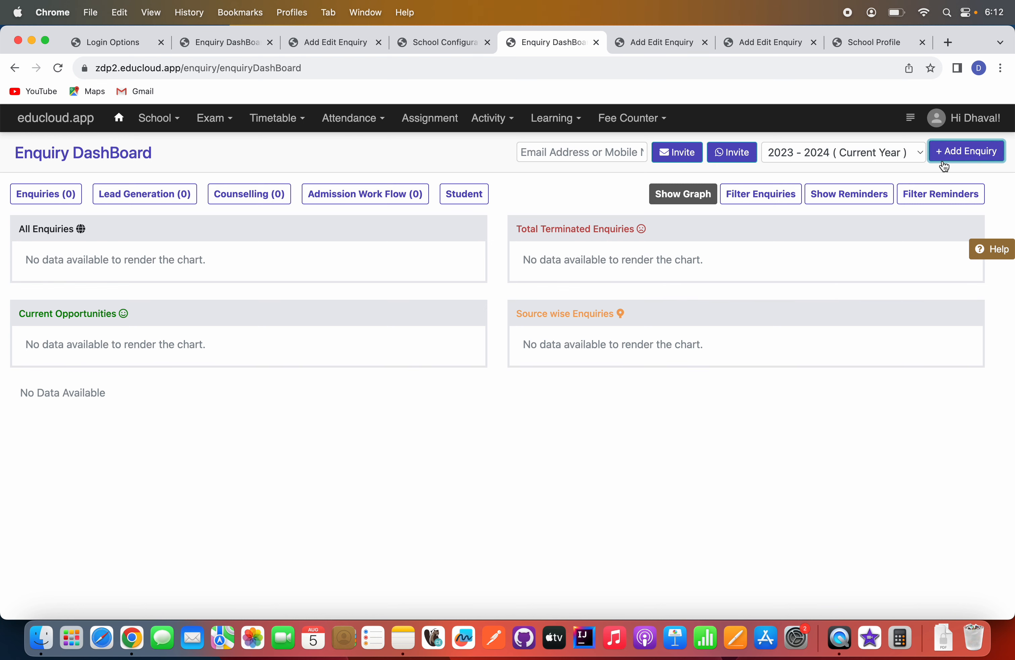
click(959, 158)
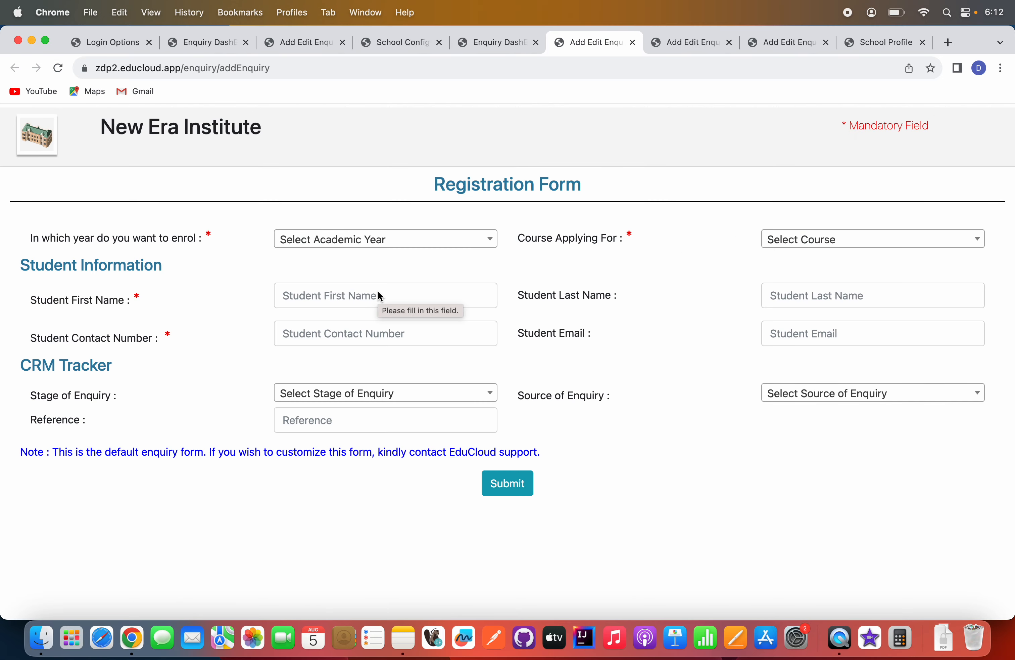
click(494, 41)
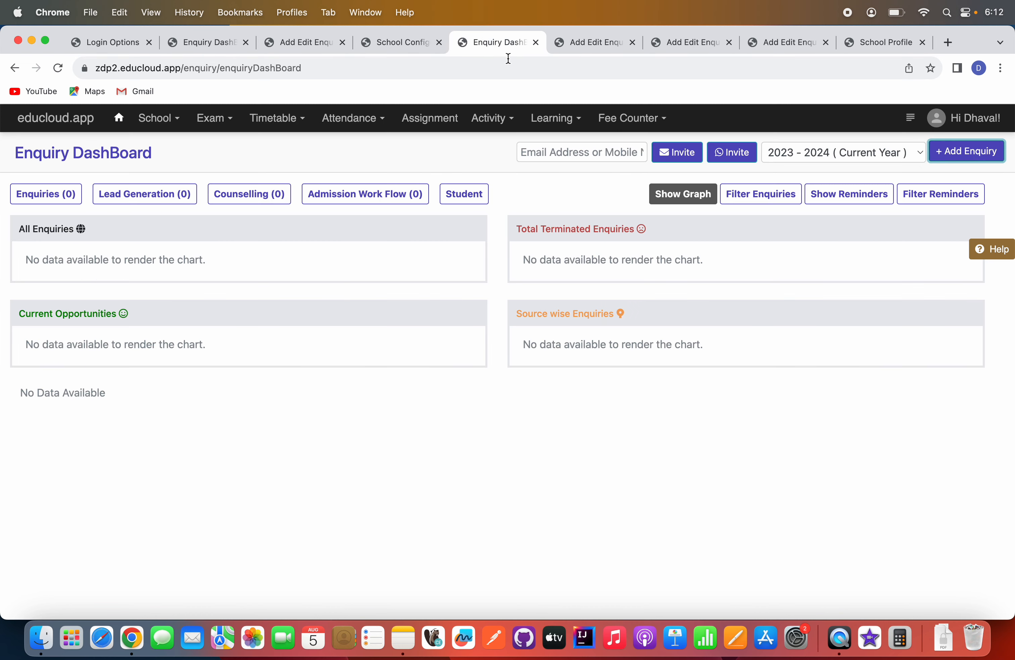
click(577, 153)
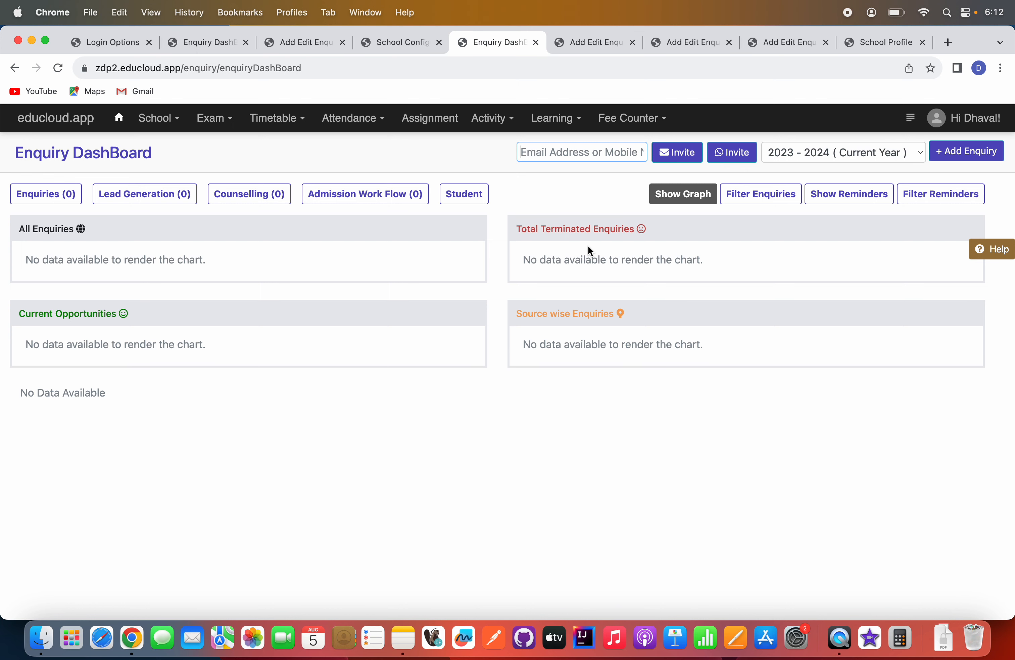
click(597, 44)
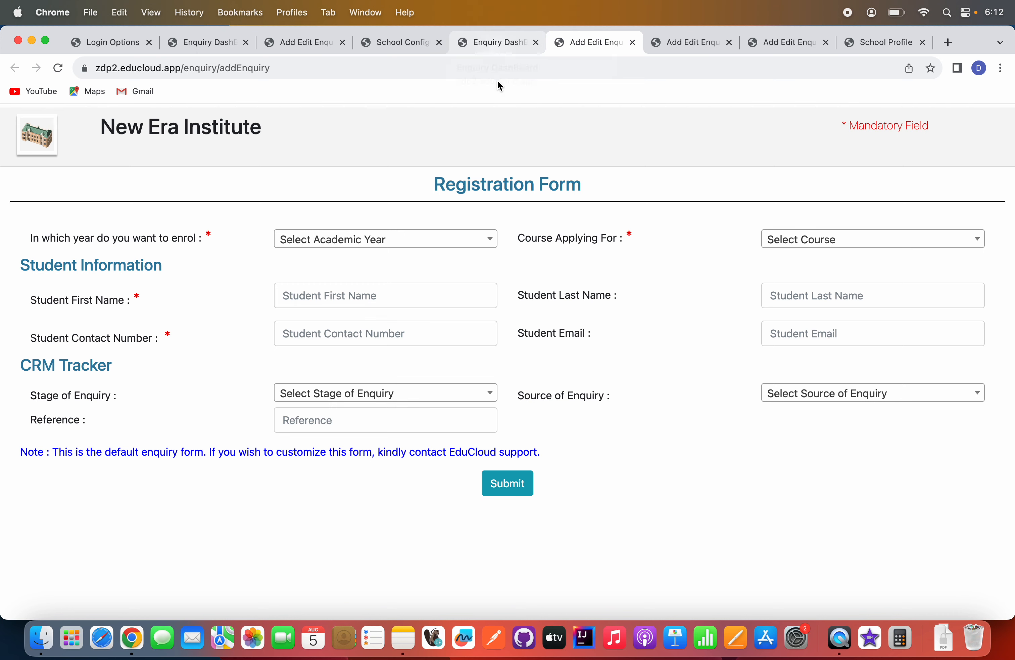
click(497, 42)
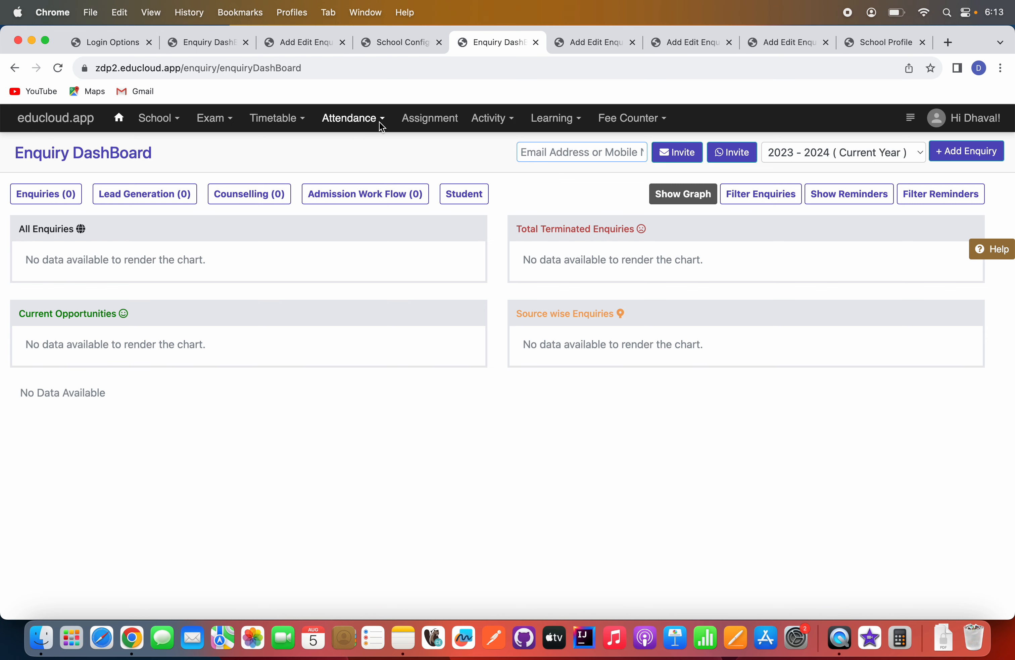
Open the Open URL Generation section of the school configuration.
click(166, 120)
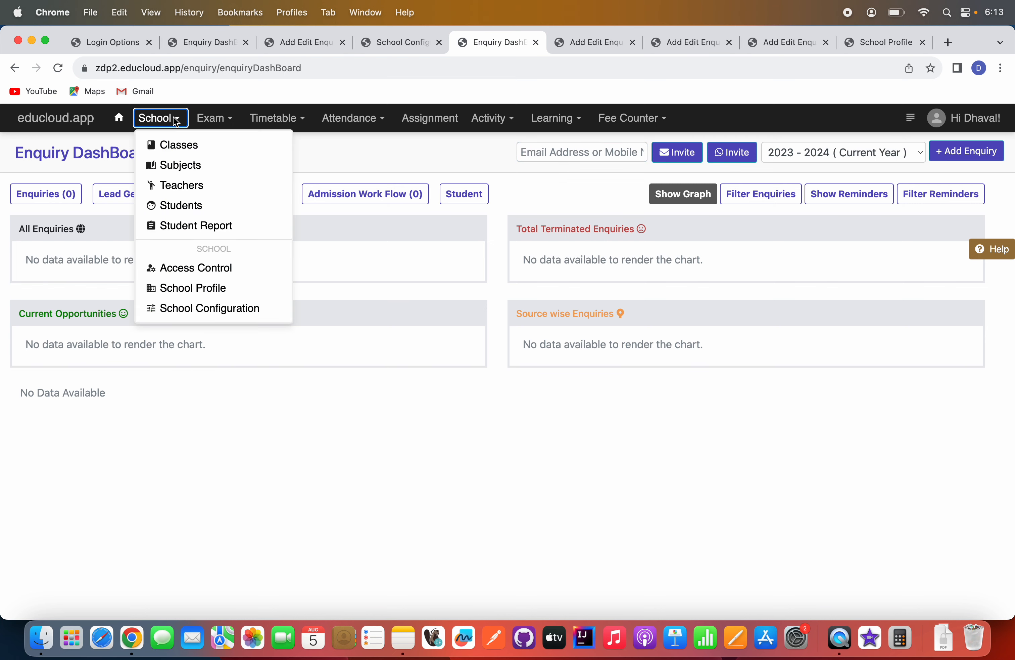
click(191, 295)
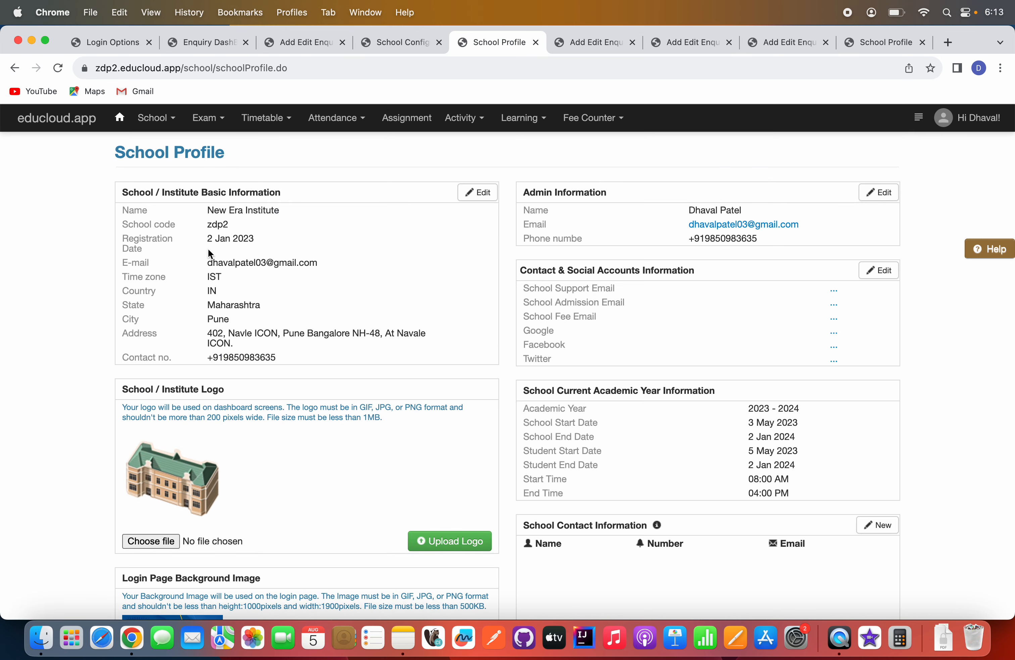
click(153, 124)
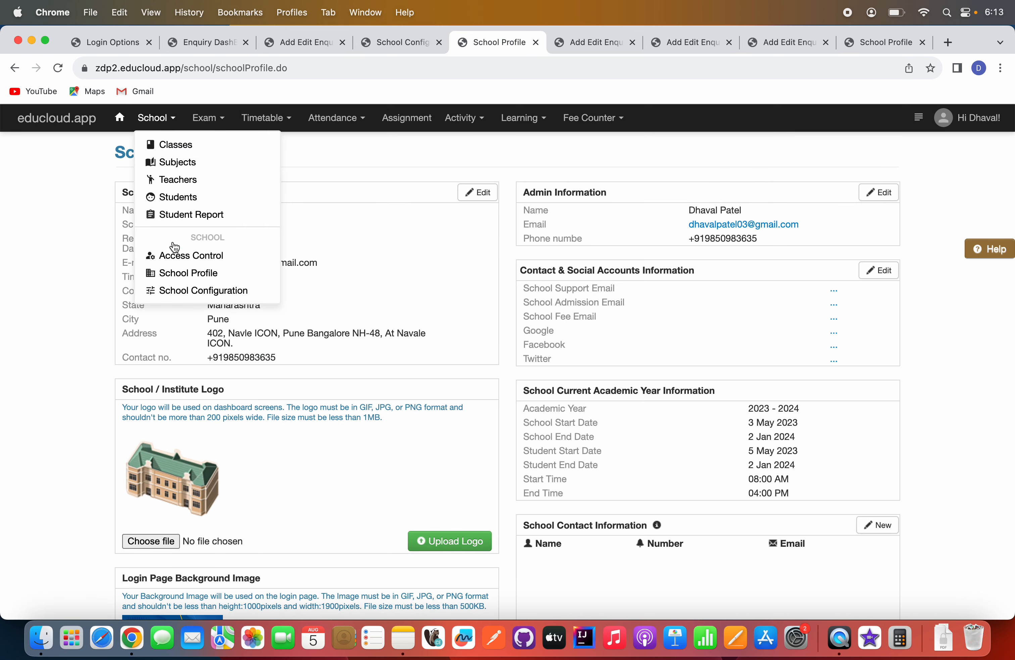
click(197, 291)
scroll(184, 342, down, 3)
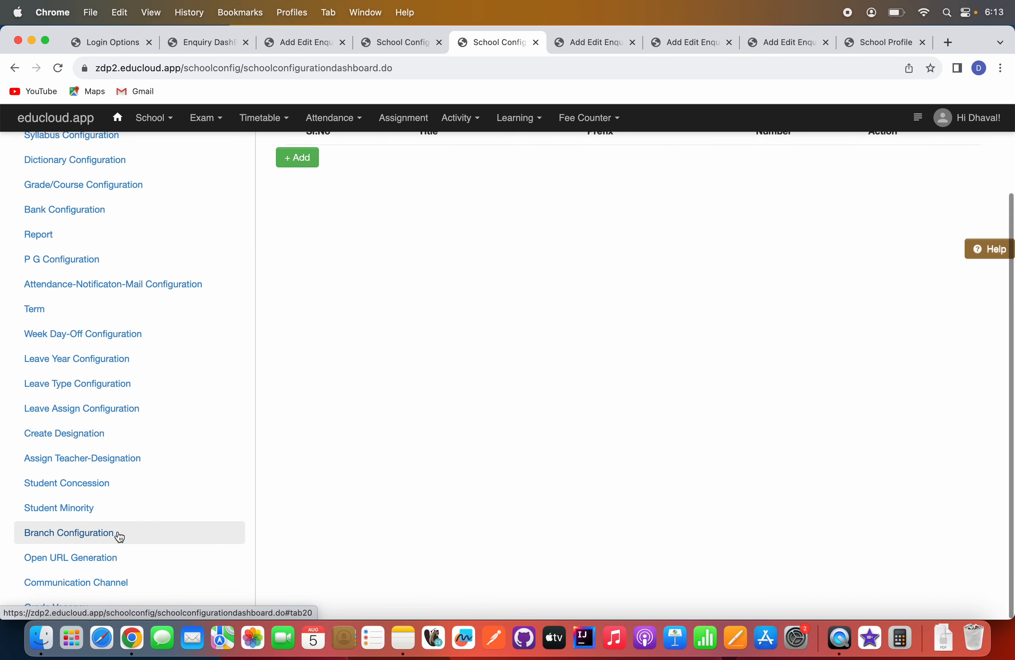
click(83, 563)
scroll(429, 480, up, 3)
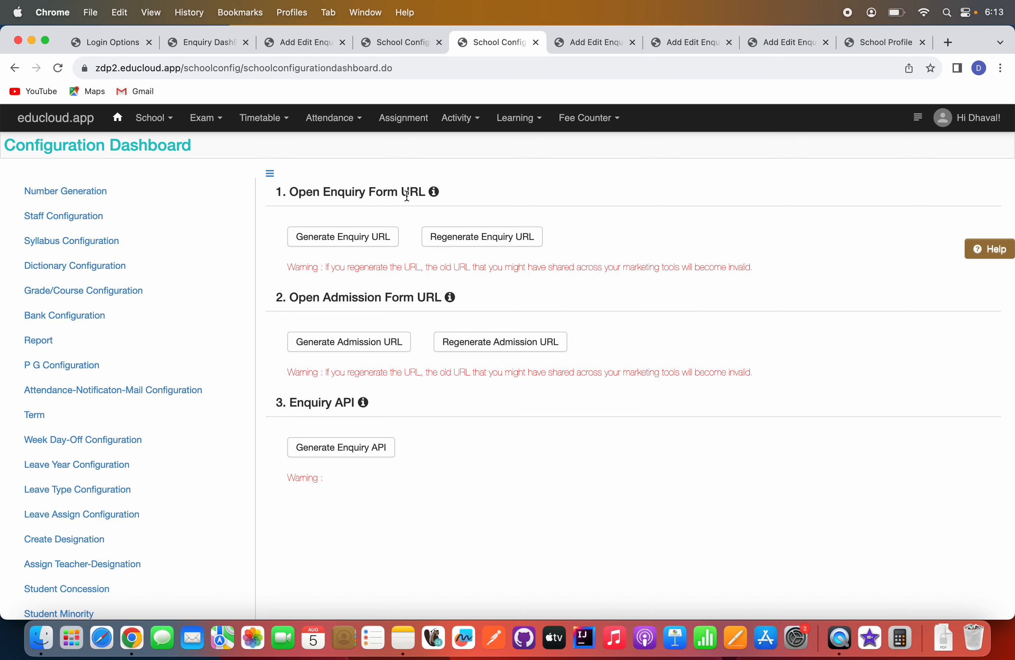
Generate the open enquiry form URL and copy it.
click(344, 239)
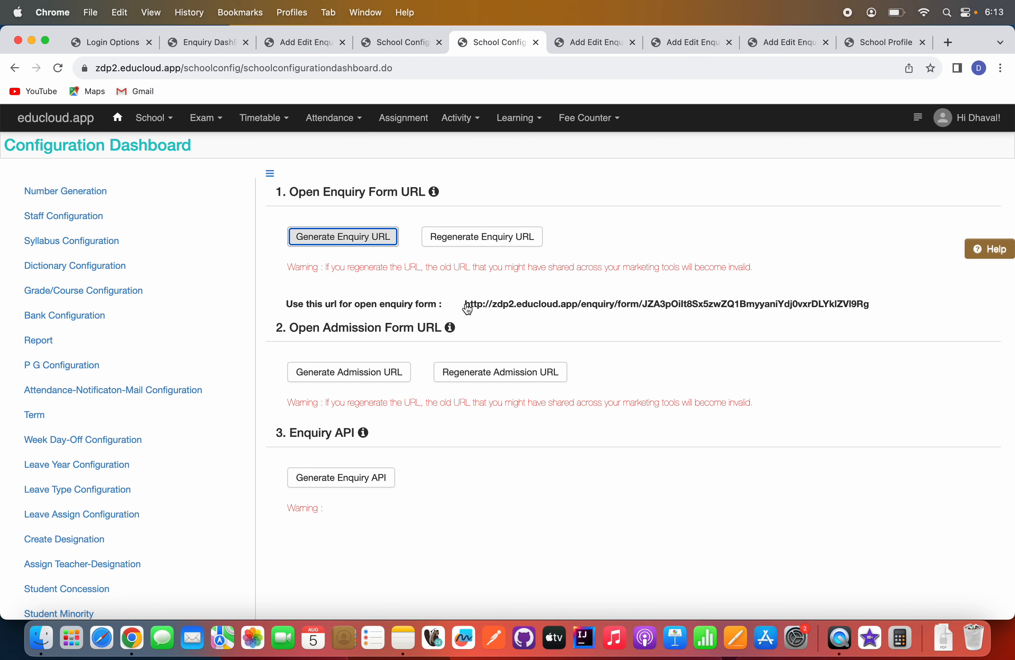
drag(464, 304, 870, 311)
key(super+c)
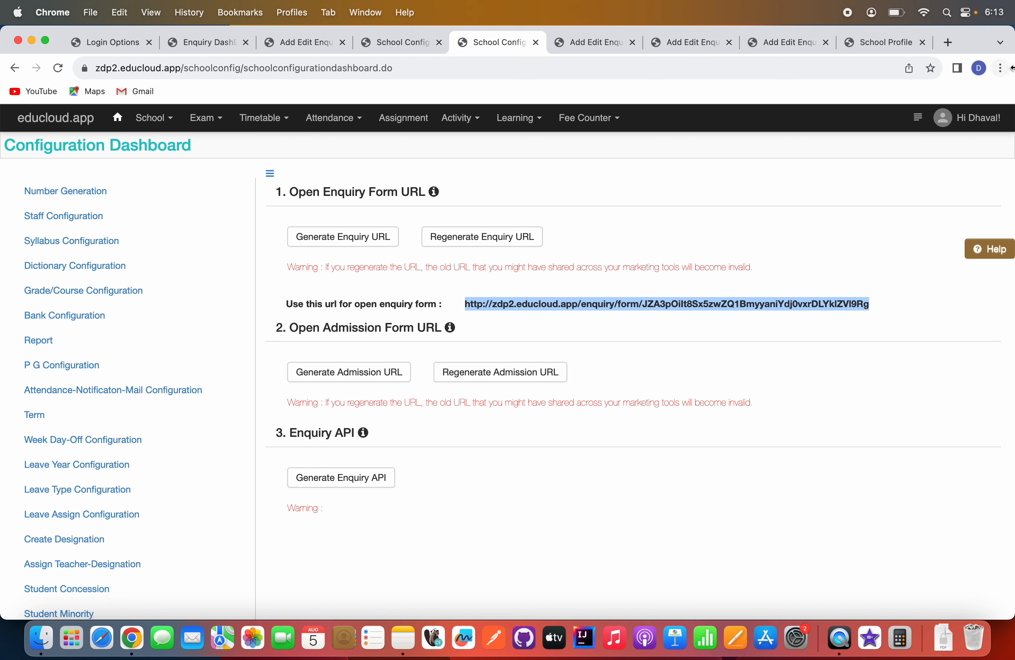
Open the copied enquiry form URL in a new Incognito window.
click(1001, 68)
click(893, 131)
key(super+v)
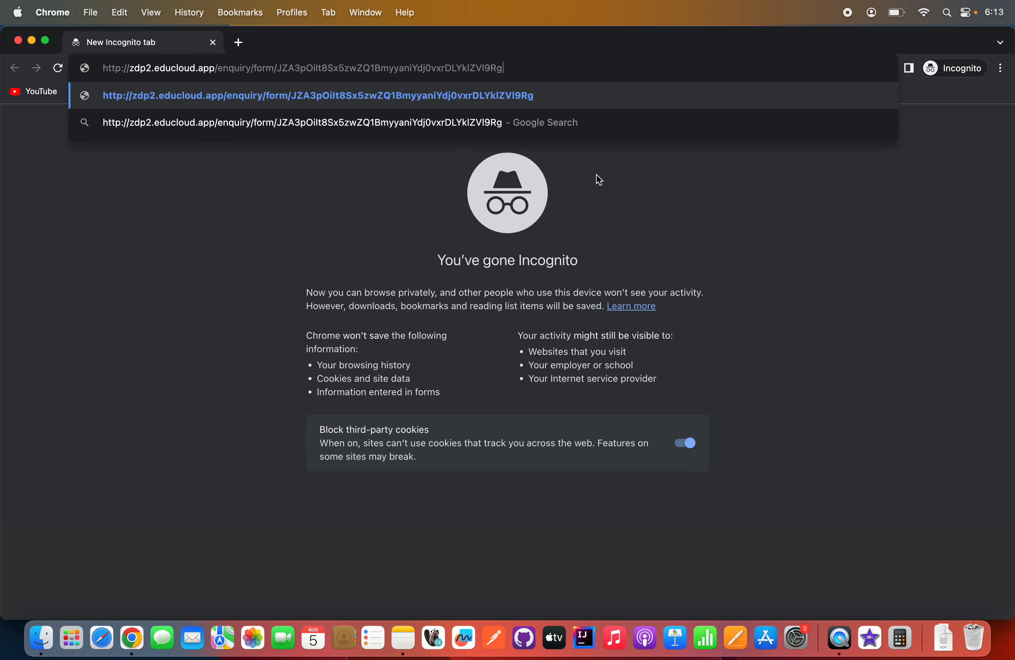
key(Return)
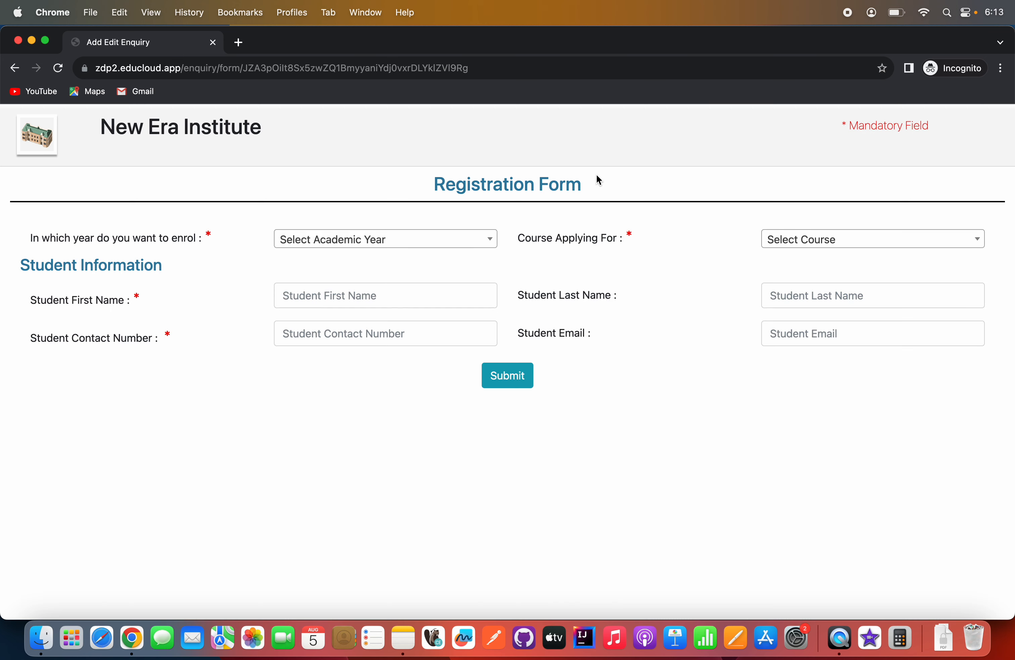
Set the enrolment year to 2023 - 2024 and the course applied for to BBA in the public registration form.
click(395, 240)
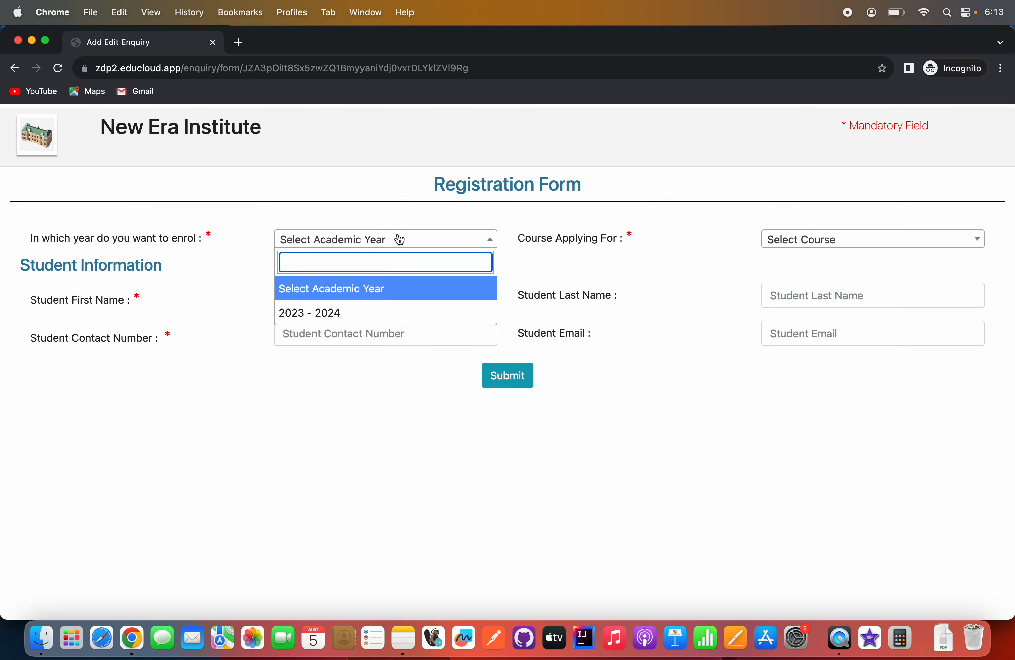
click(358, 312)
click(809, 238)
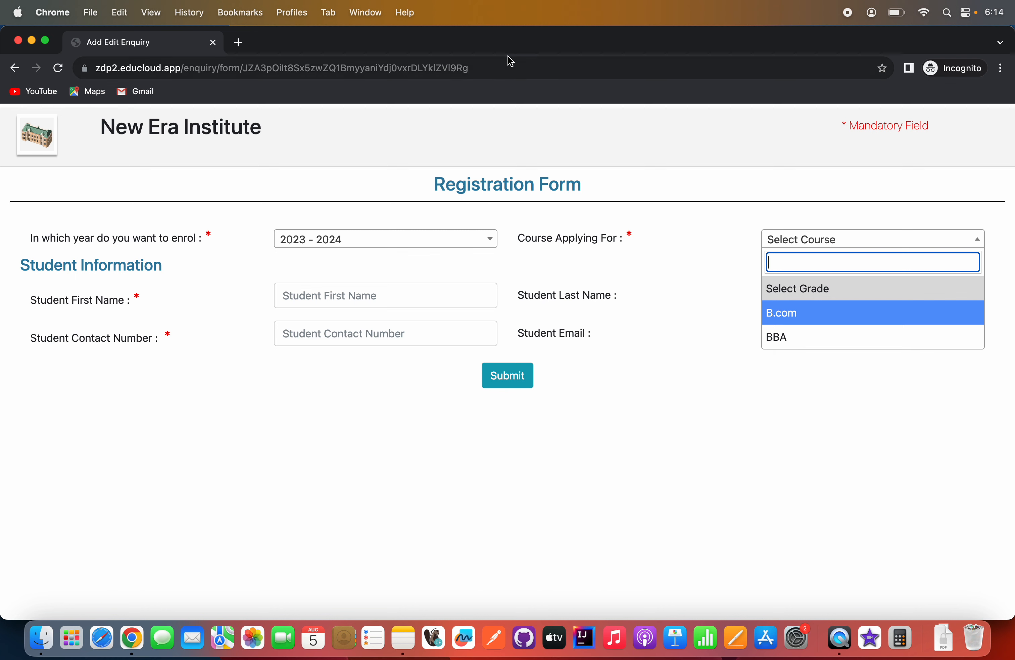
click(498, 70)
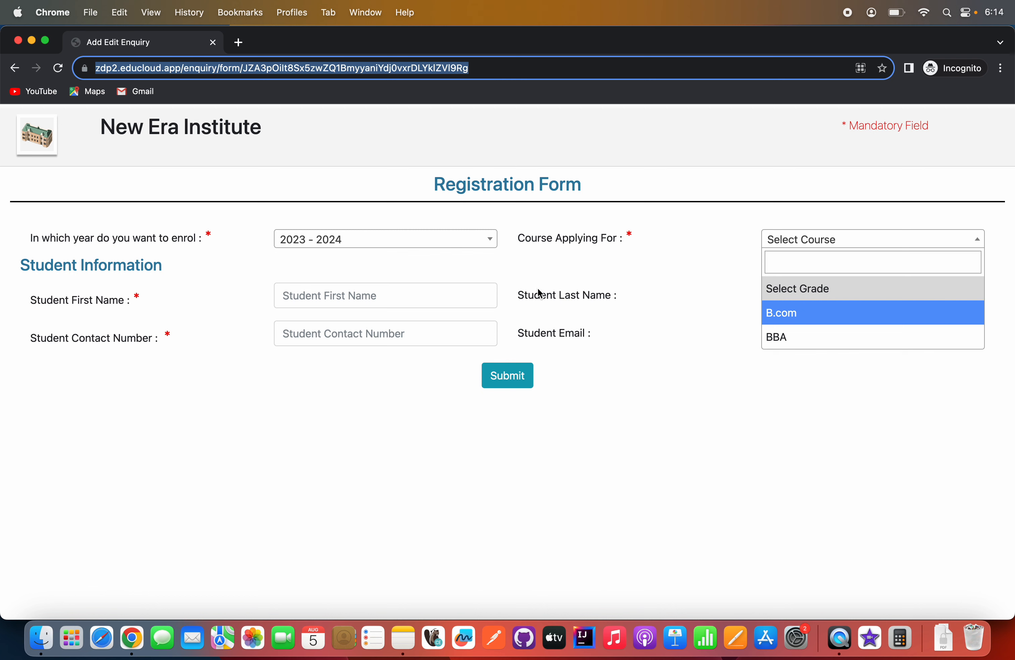
click(666, 440)
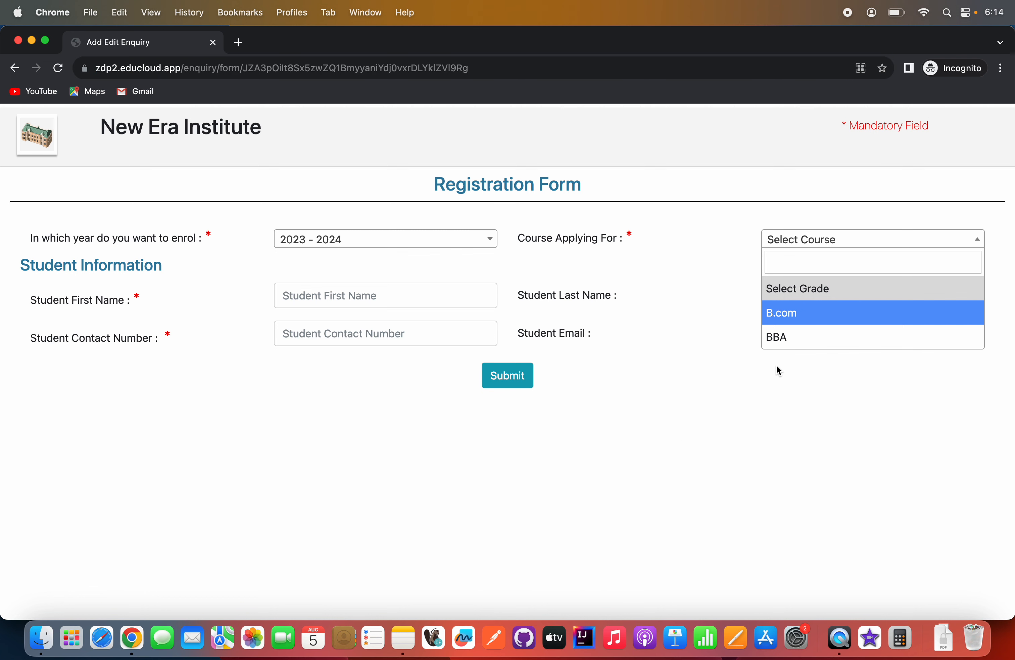
click(786, 339)
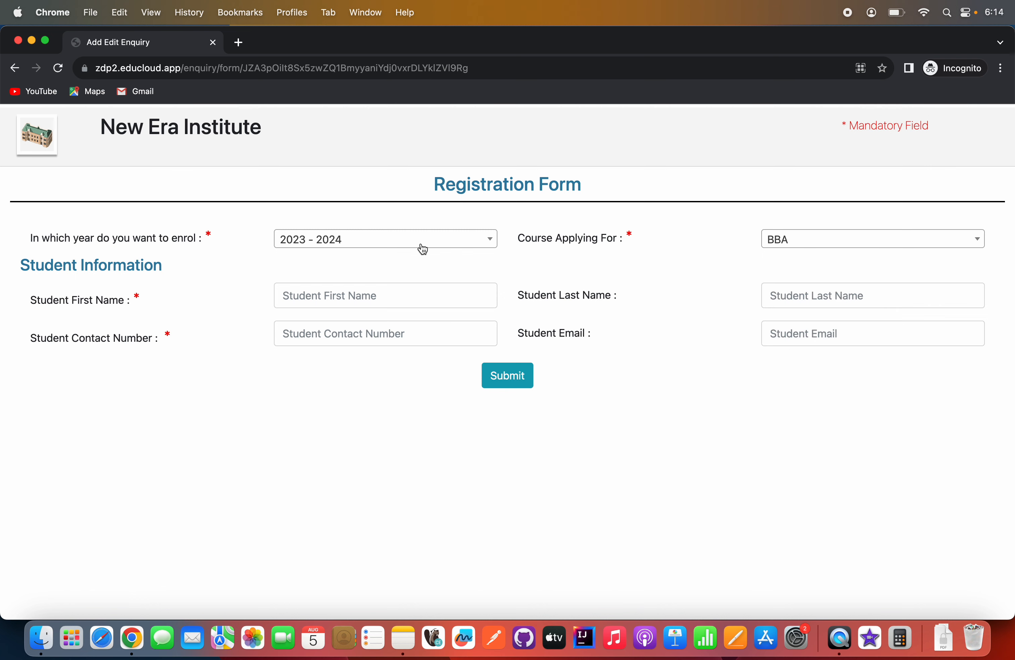
Fill in the student's first name, last name and contact number in the registration form.
click(370, 293)
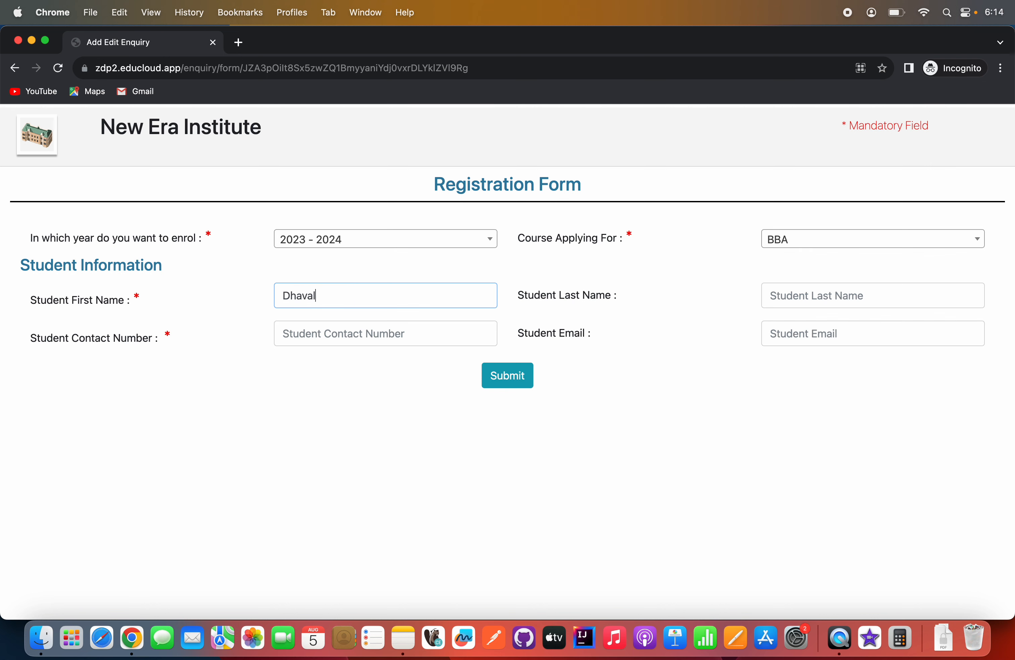
key(Tab)
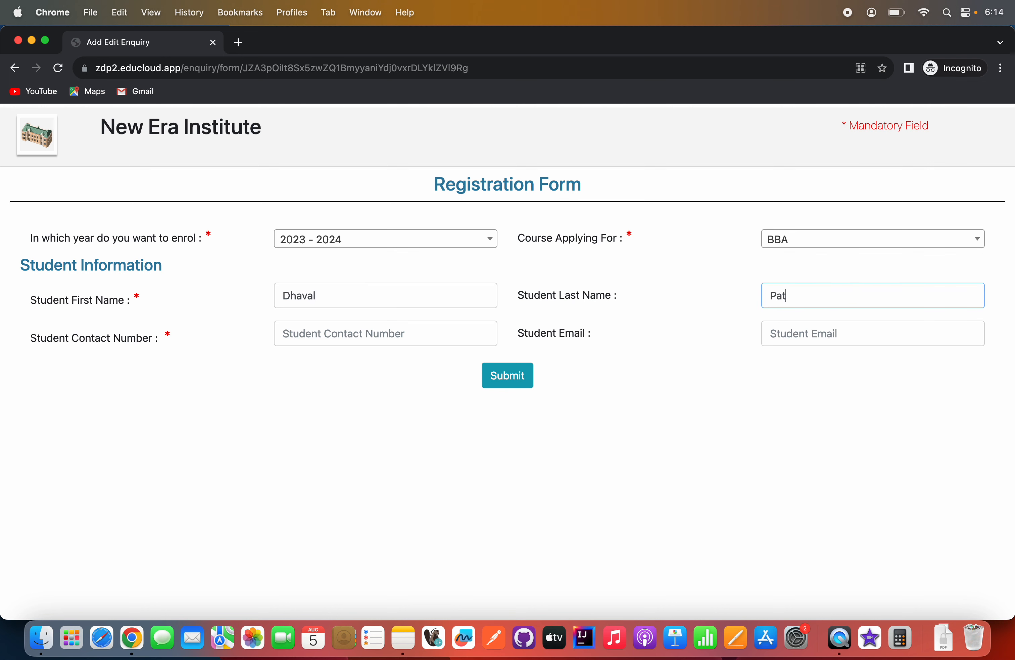
key(Tab)
key(shift+Tab)
key(Right)
key(Tab)
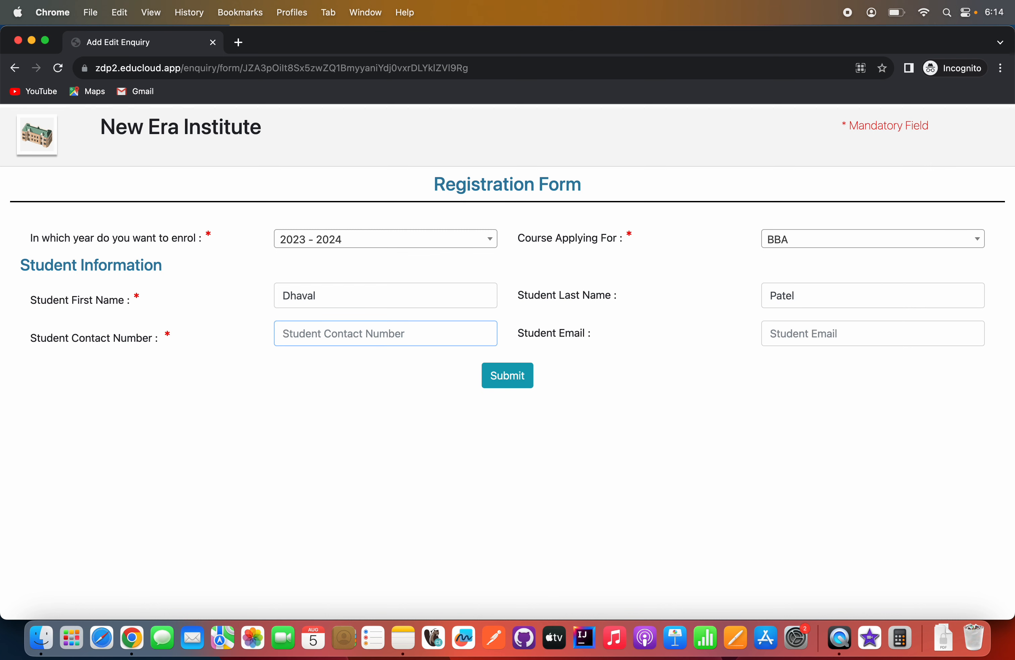
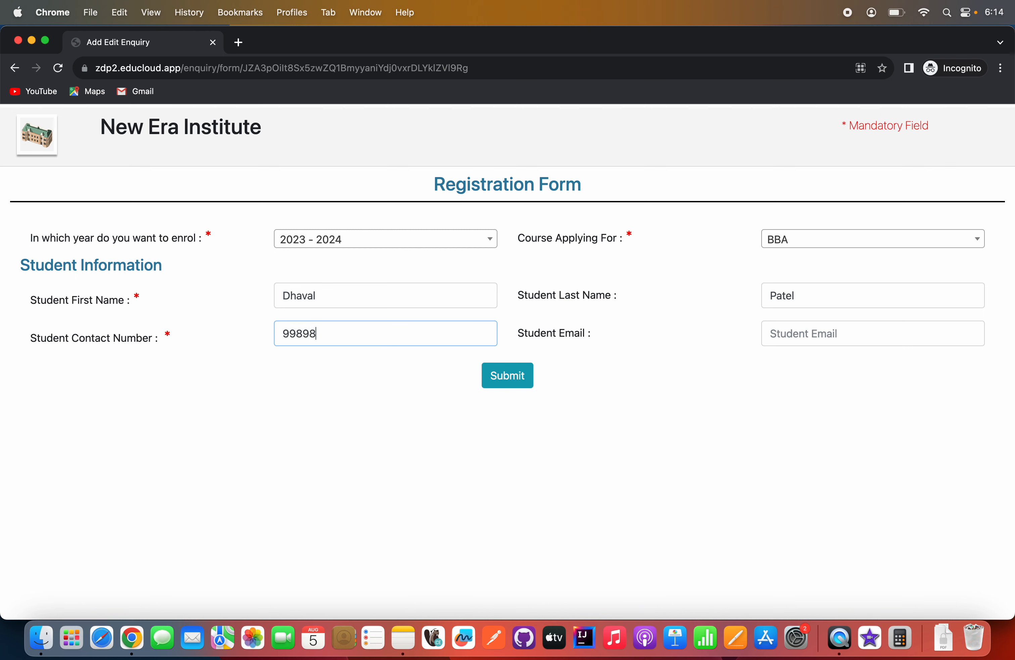
Fill in the student's e-mail address and submit the registration form.
click(818, 335)
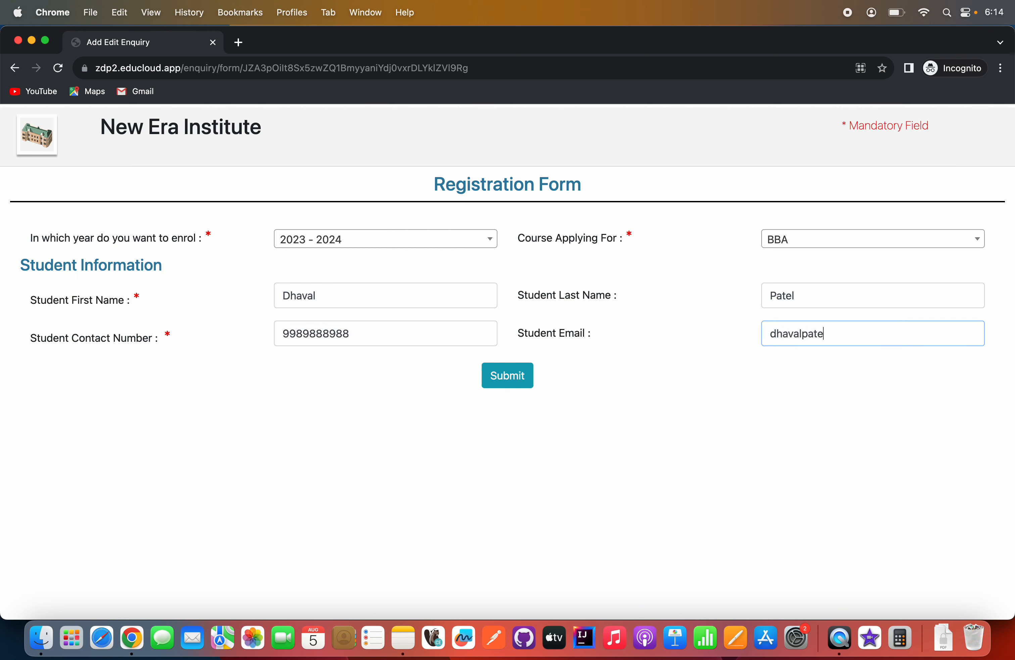
key(super+a)
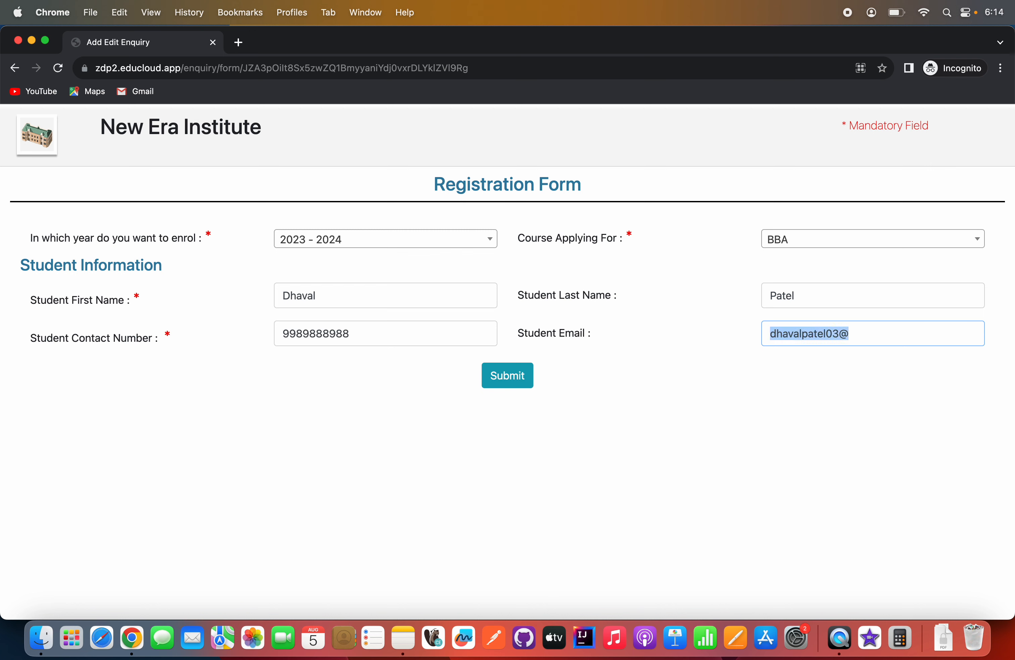
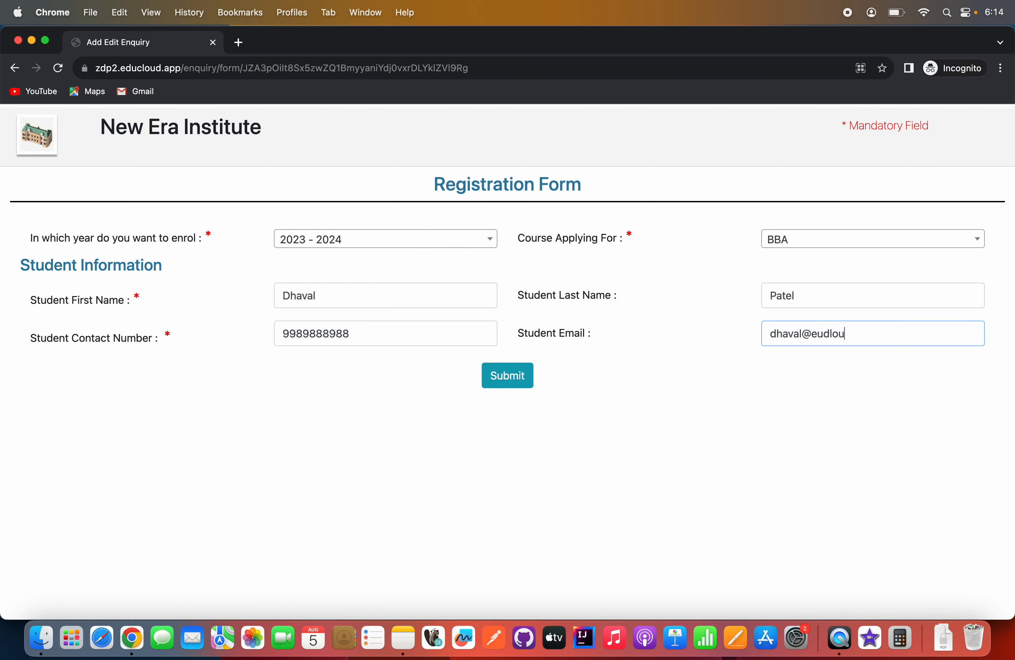
text(@d.com)
key(BackSpace)
text(m)
click(509, 376)
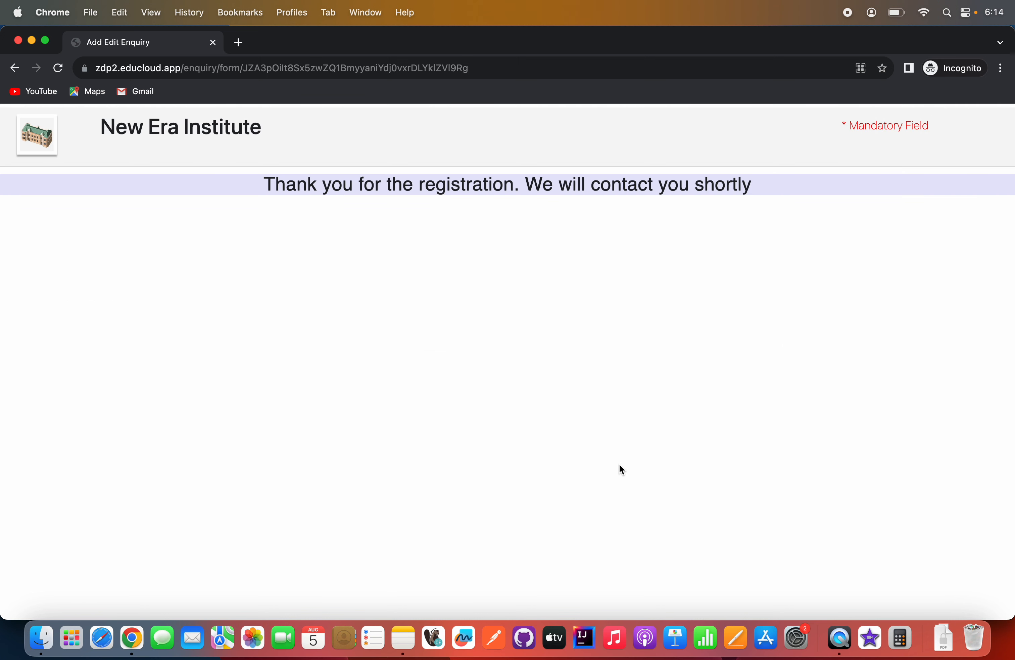
Close the Incognito window and open Enquiry CRM to show the updated Enquiry DashBoard.
click(18, 40)
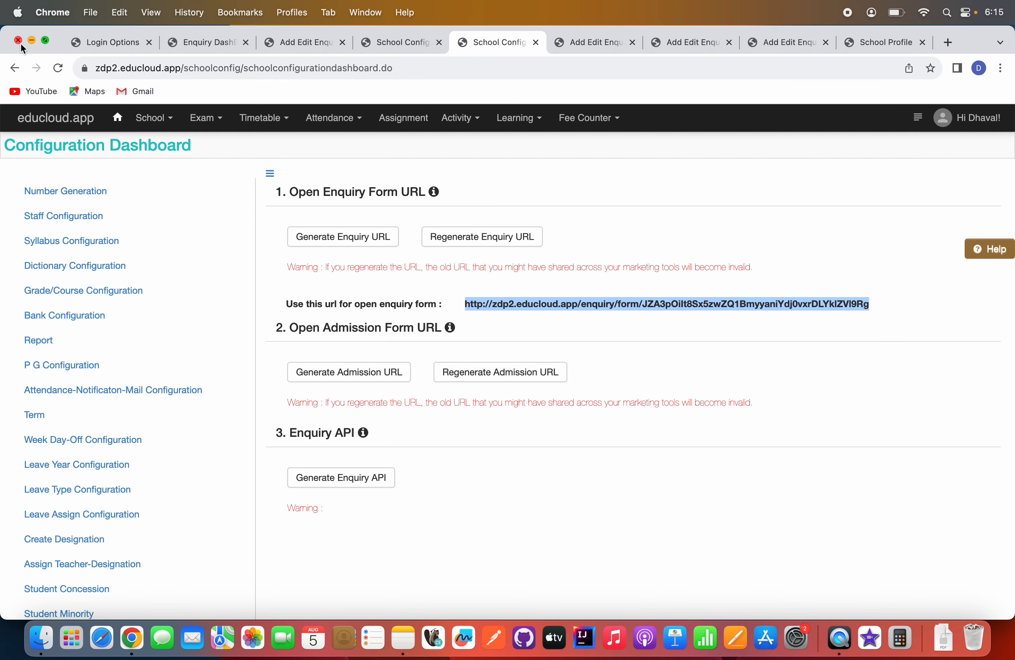
click(919, 123)
click(919, 123)
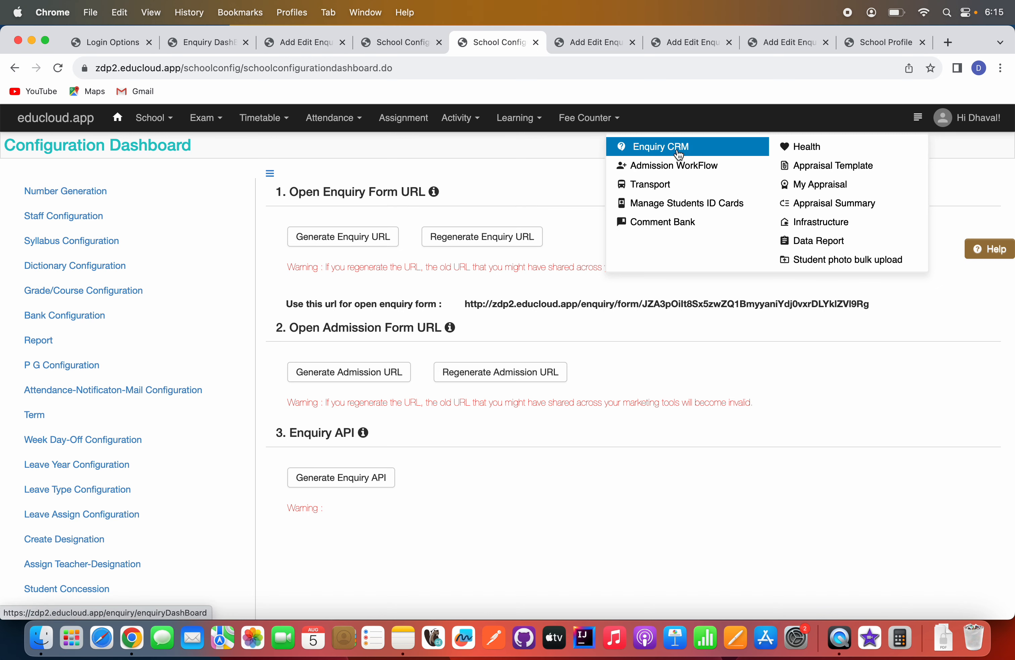
click(679, 154)
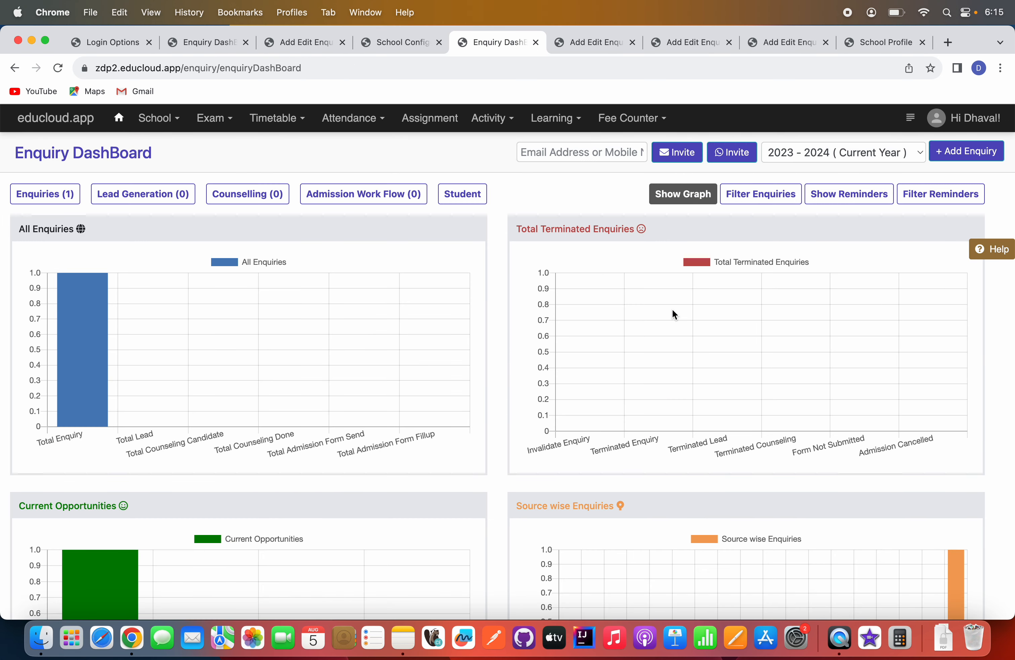
List the enquiries and expand the BBA applicant's entry to examine its recorded activities.
click(54, 195)
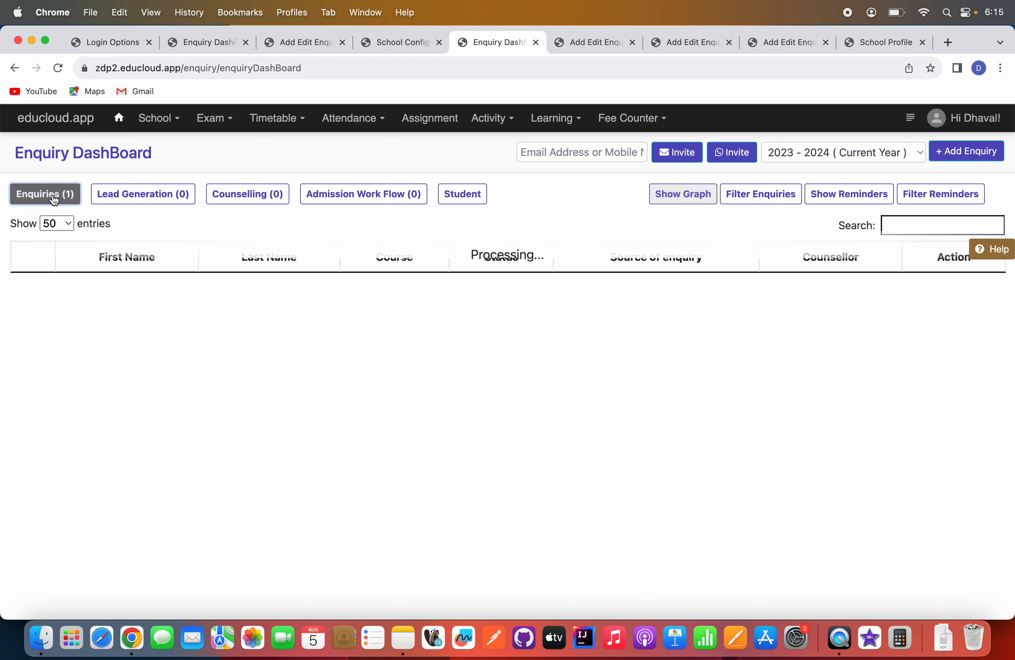
click(32, 292)
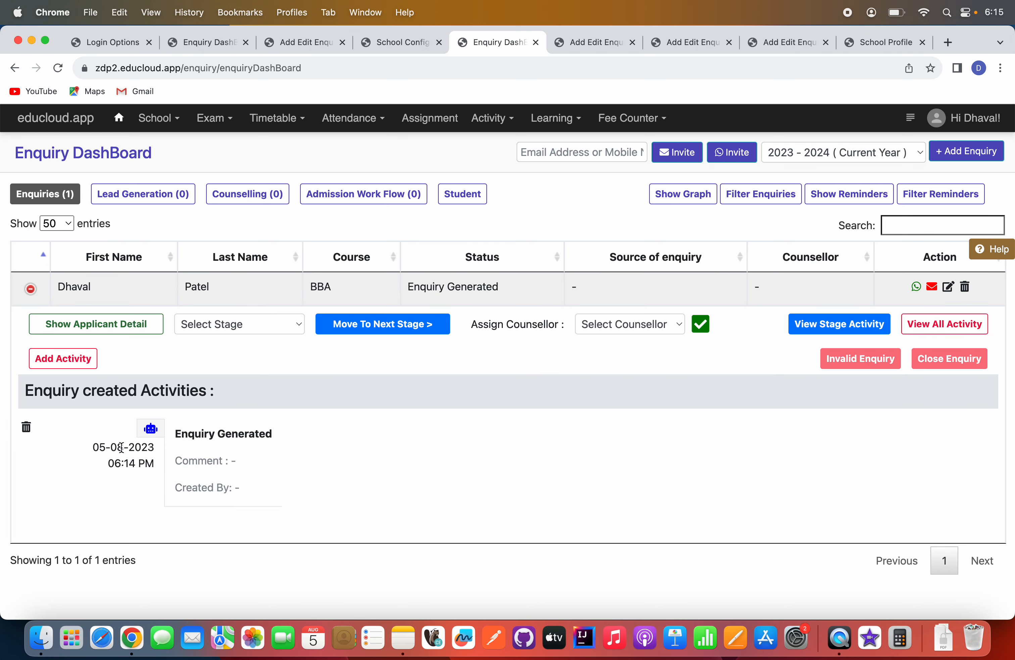
drag(107, 450, 112, 450)
click(521, 405)
Open the Enquiry CRM Help window, move and enlarge it, review its Help and FAQs lists, and close it.
click(997, 255)
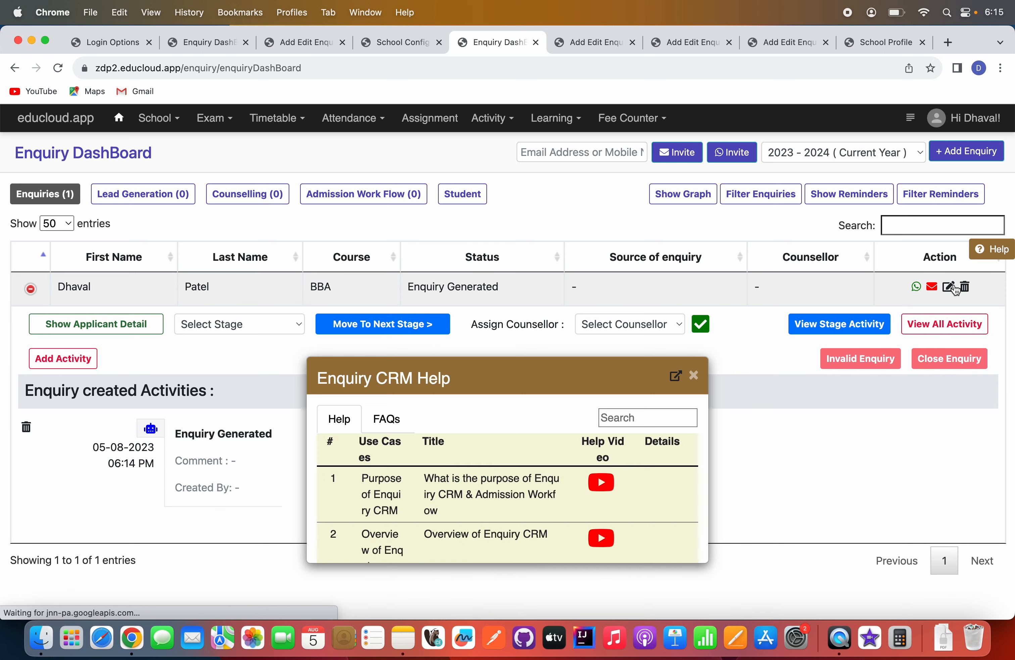
drag(571, 371, 436, 215)
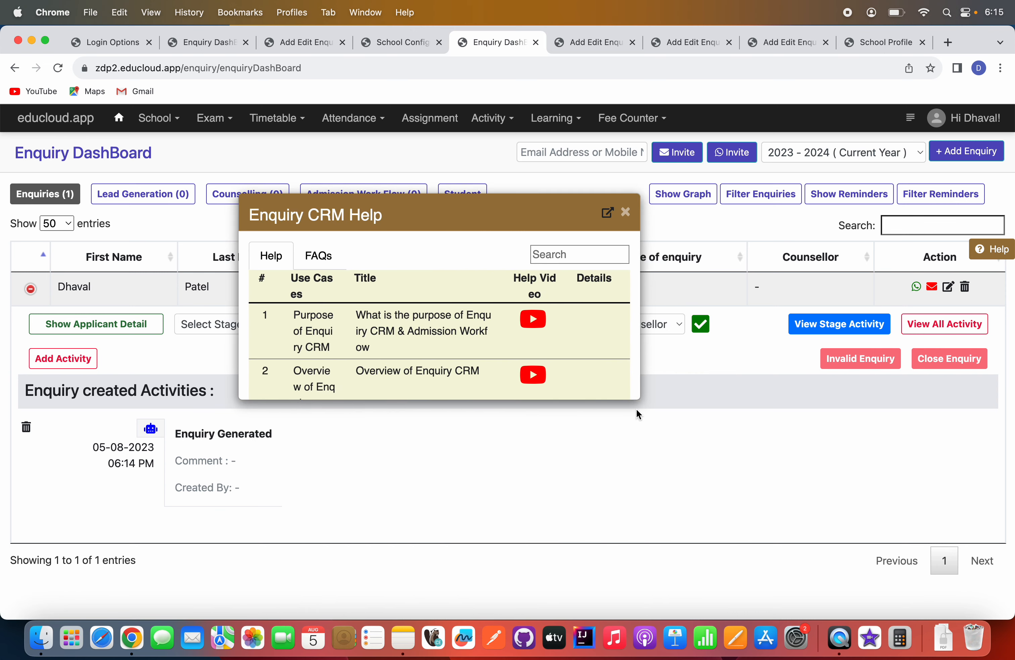
drag(637, 399, 805, 613)
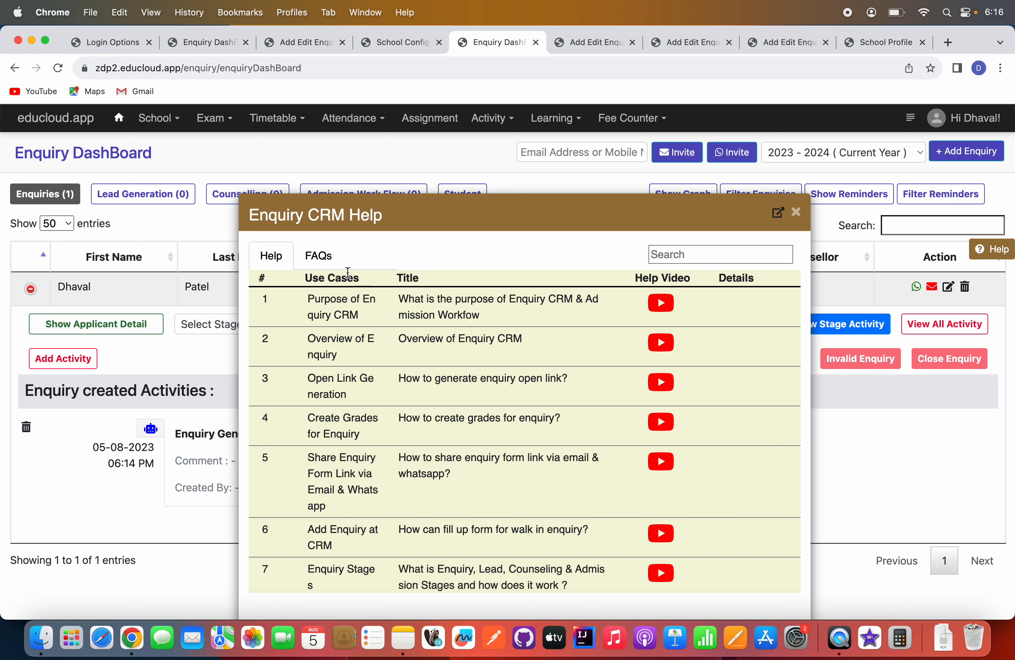
click(318, 262)
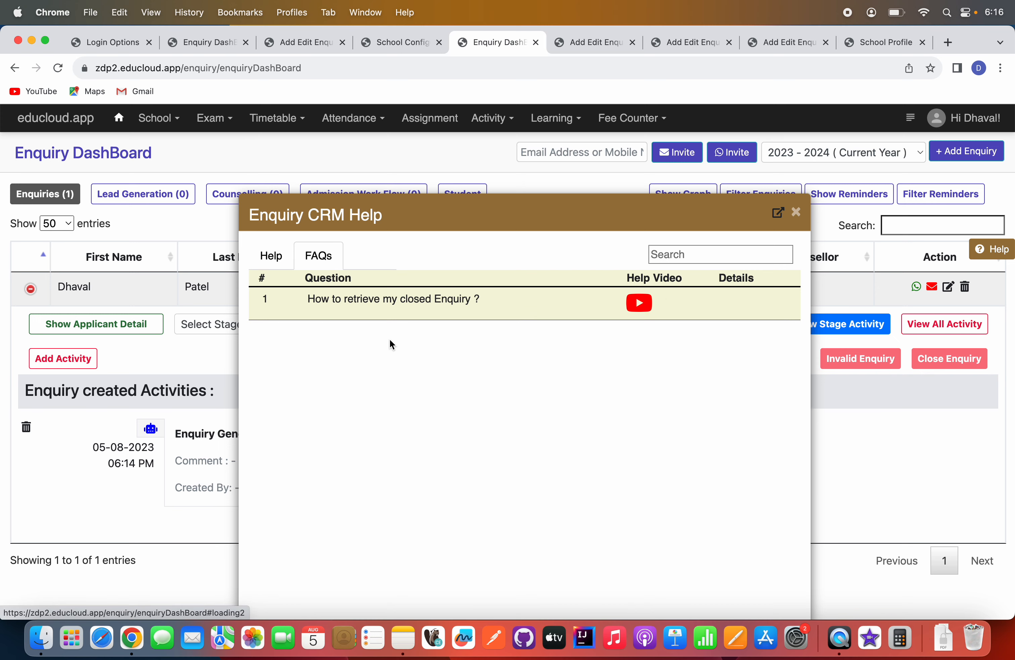
click(274, 258)
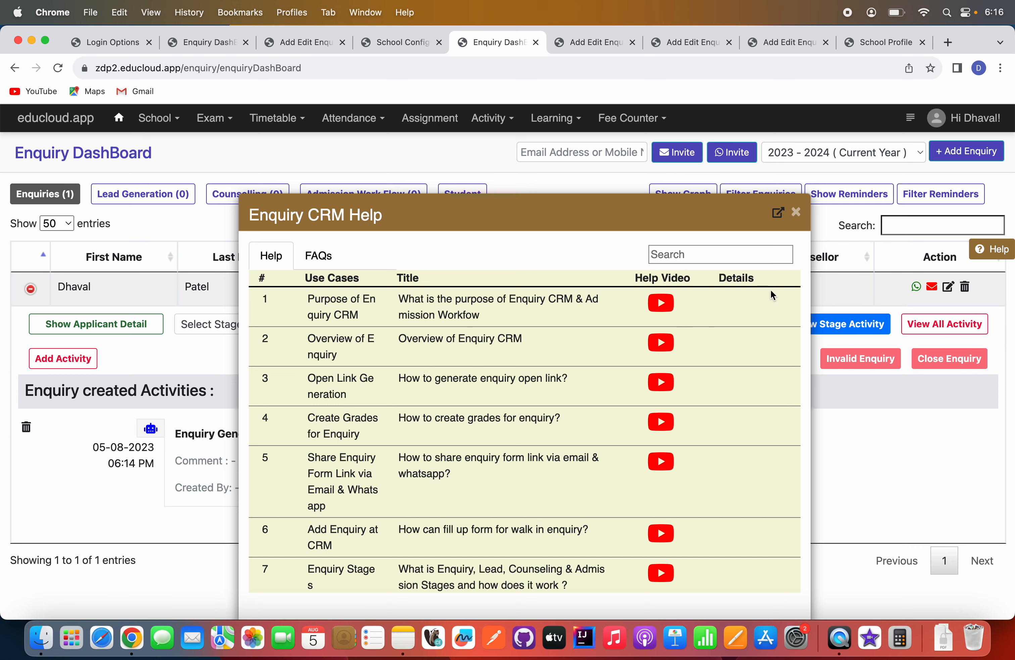
click(797, 210)
View the Contact Support form addressed to EduCloud for Technical support, and close it without submitting a message.
click(981, 118)
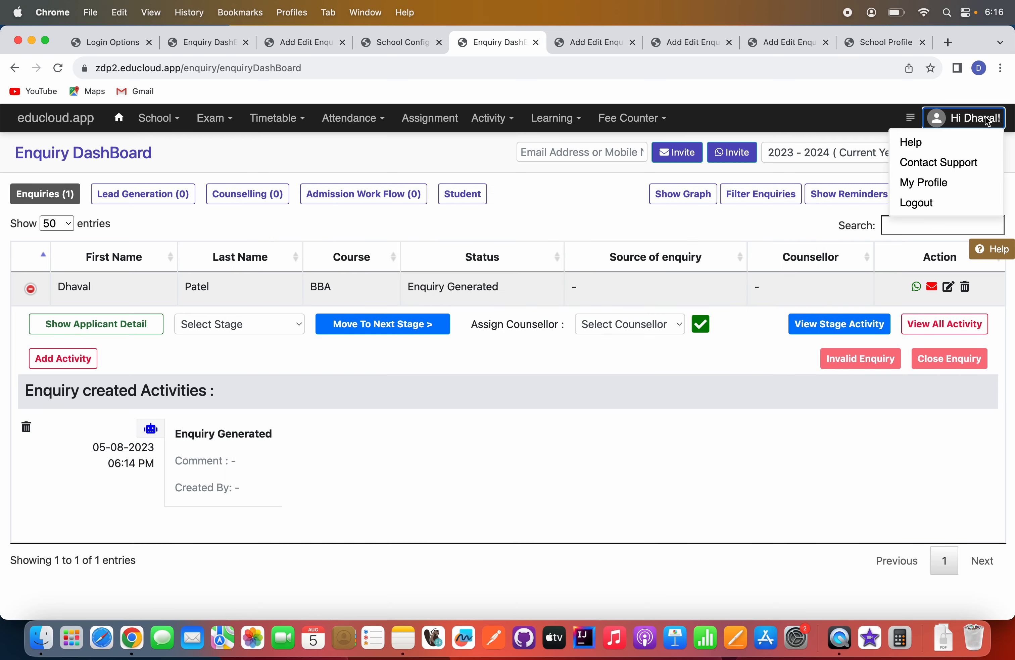
click(950, 162)
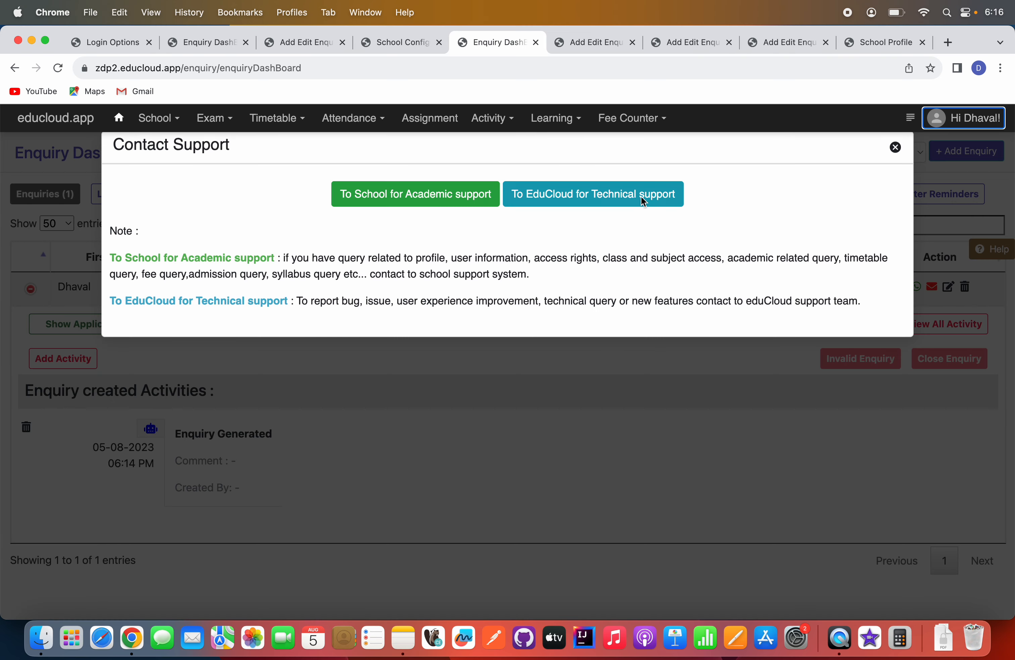
click(578, 198)
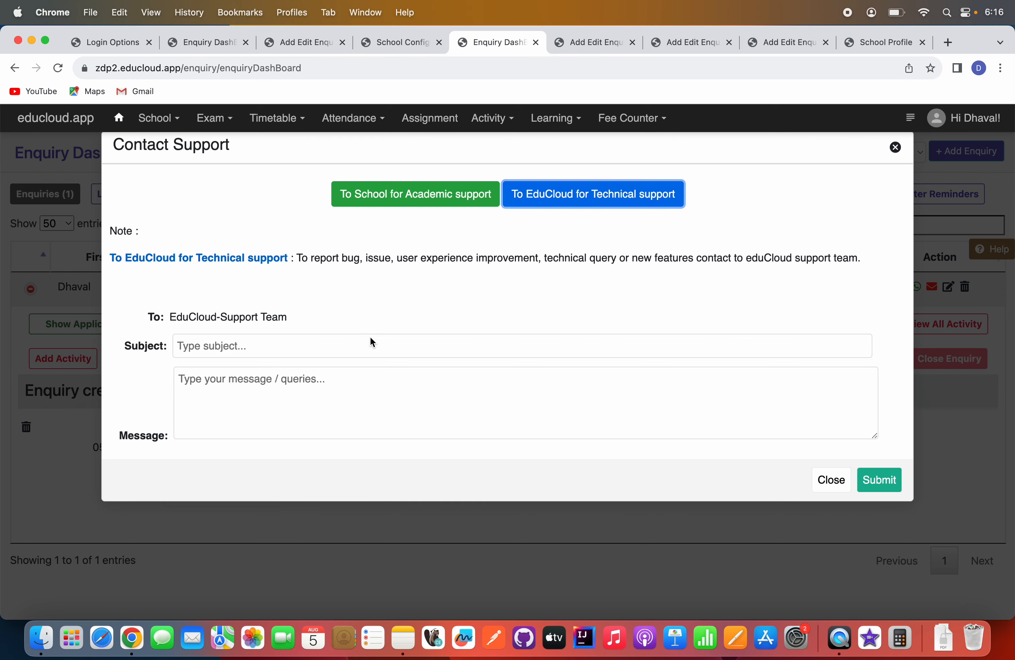
click(254, 393)
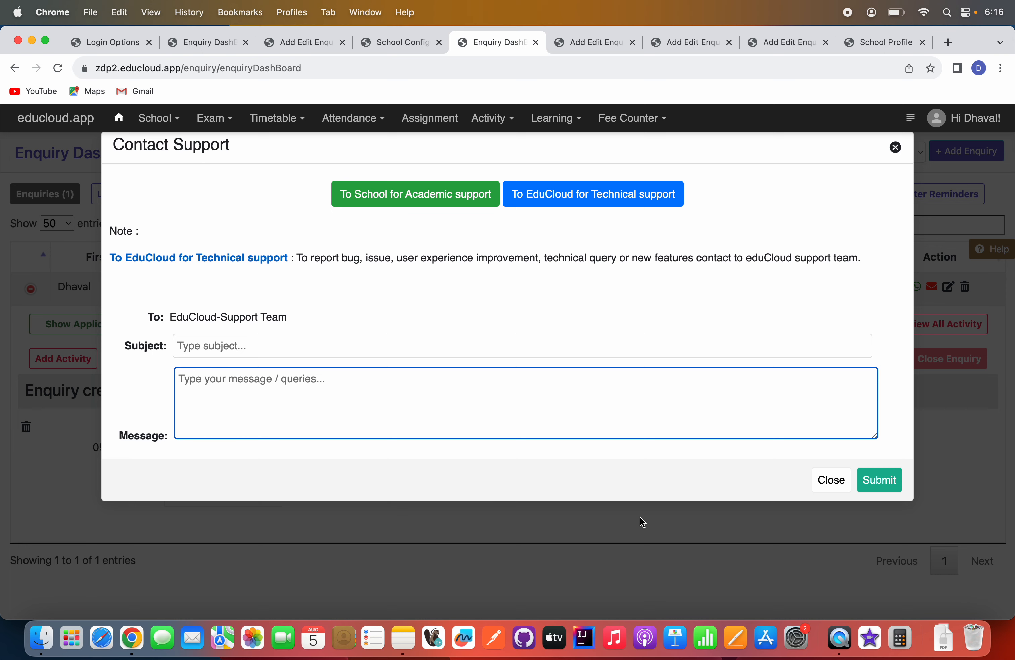
click(827, 481)
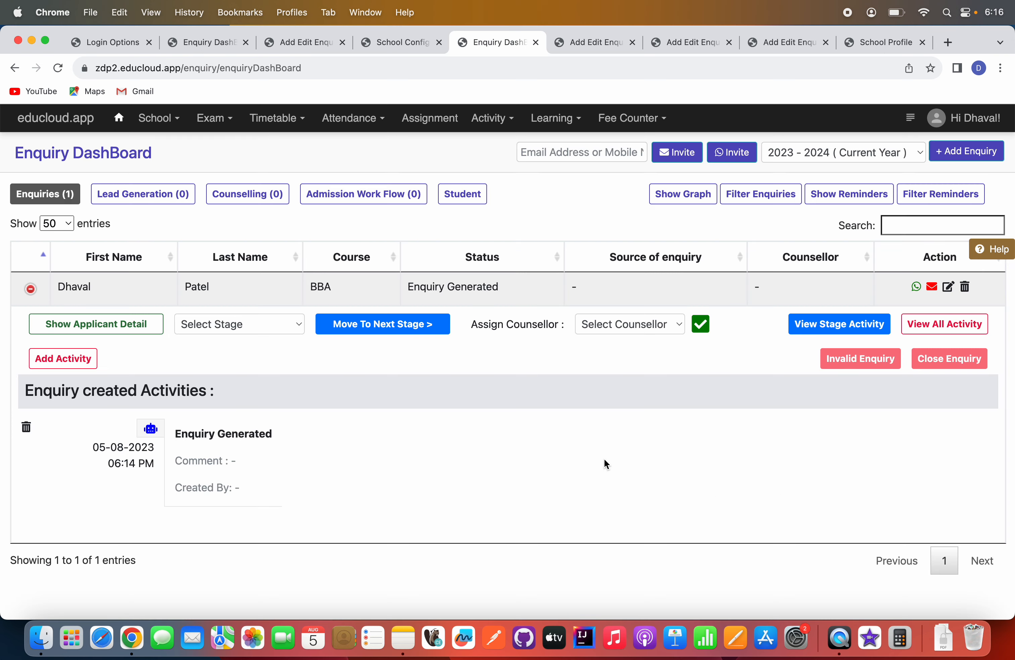